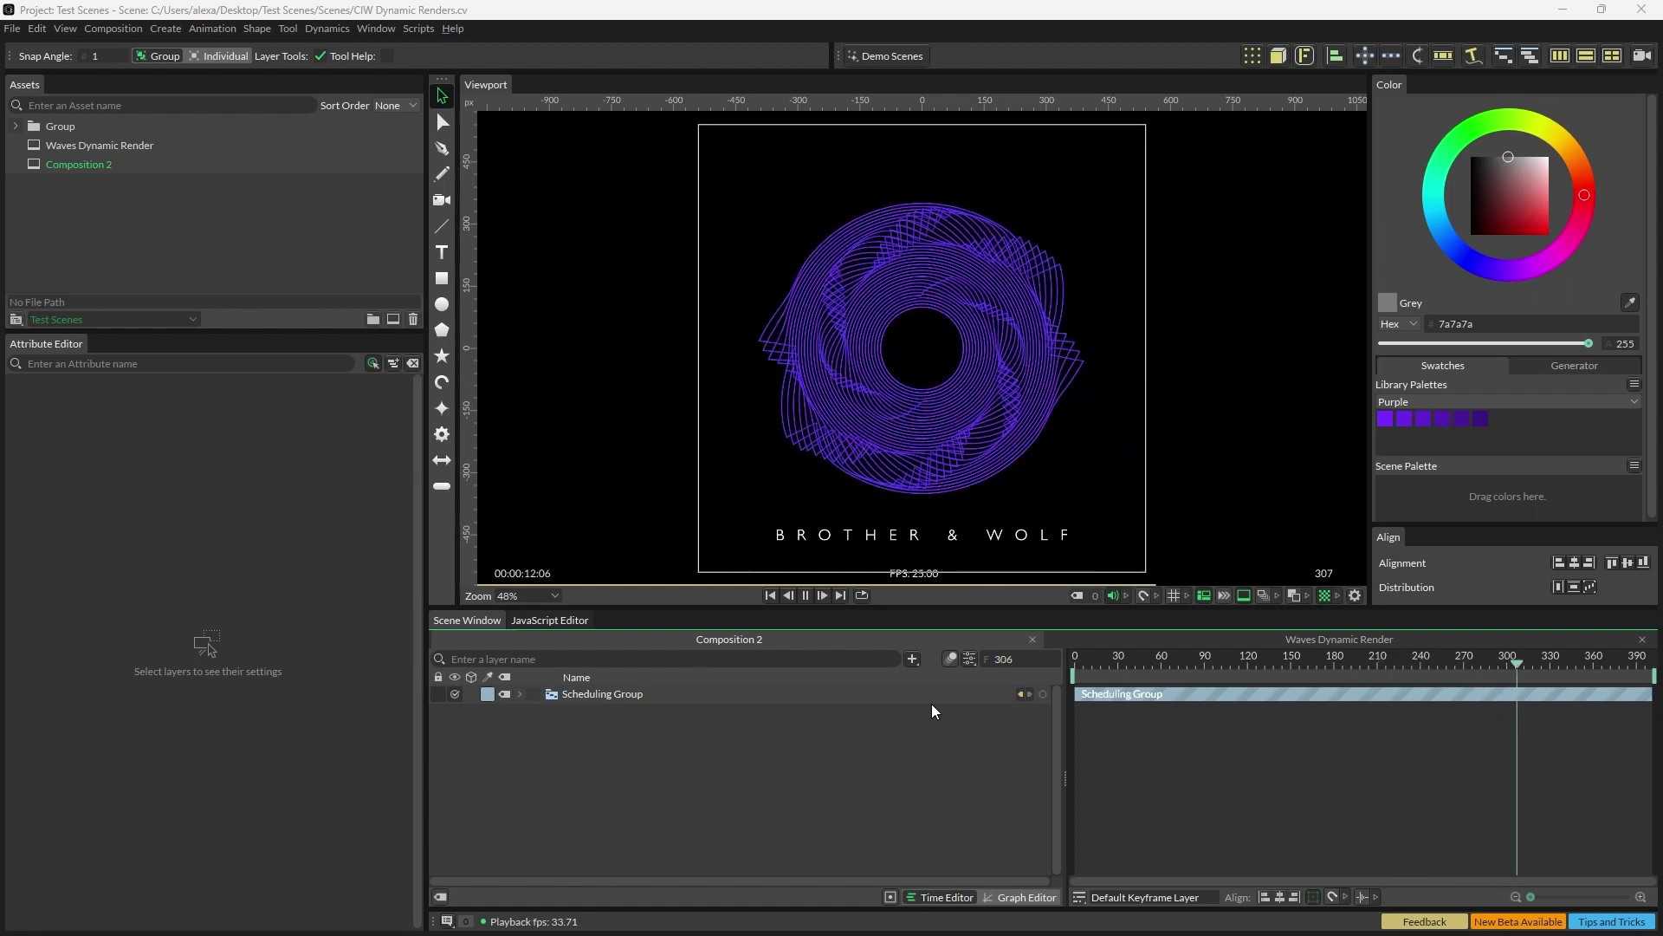
Open the Waves Dynamic Render composition from the Assets panel
{"action": "double_click", "coordinate": [104, 143]}
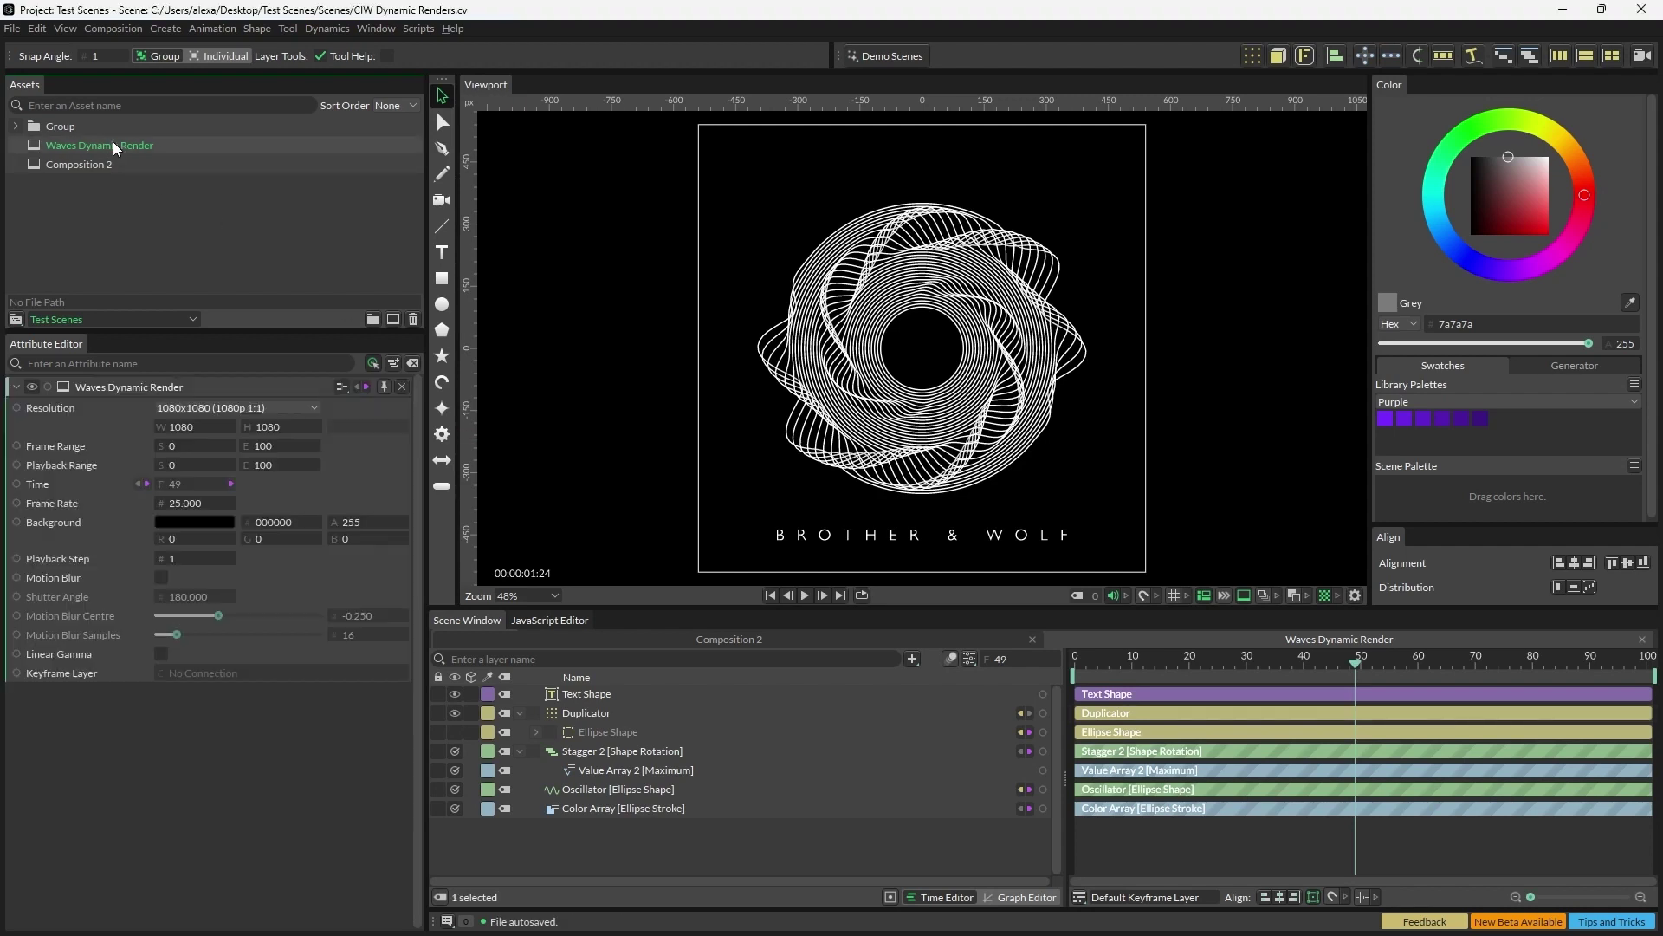
Queue the current composition in the Render Manager with Dynamic Render on and 4 renders
{"action": "key", "text": "alt+b"}
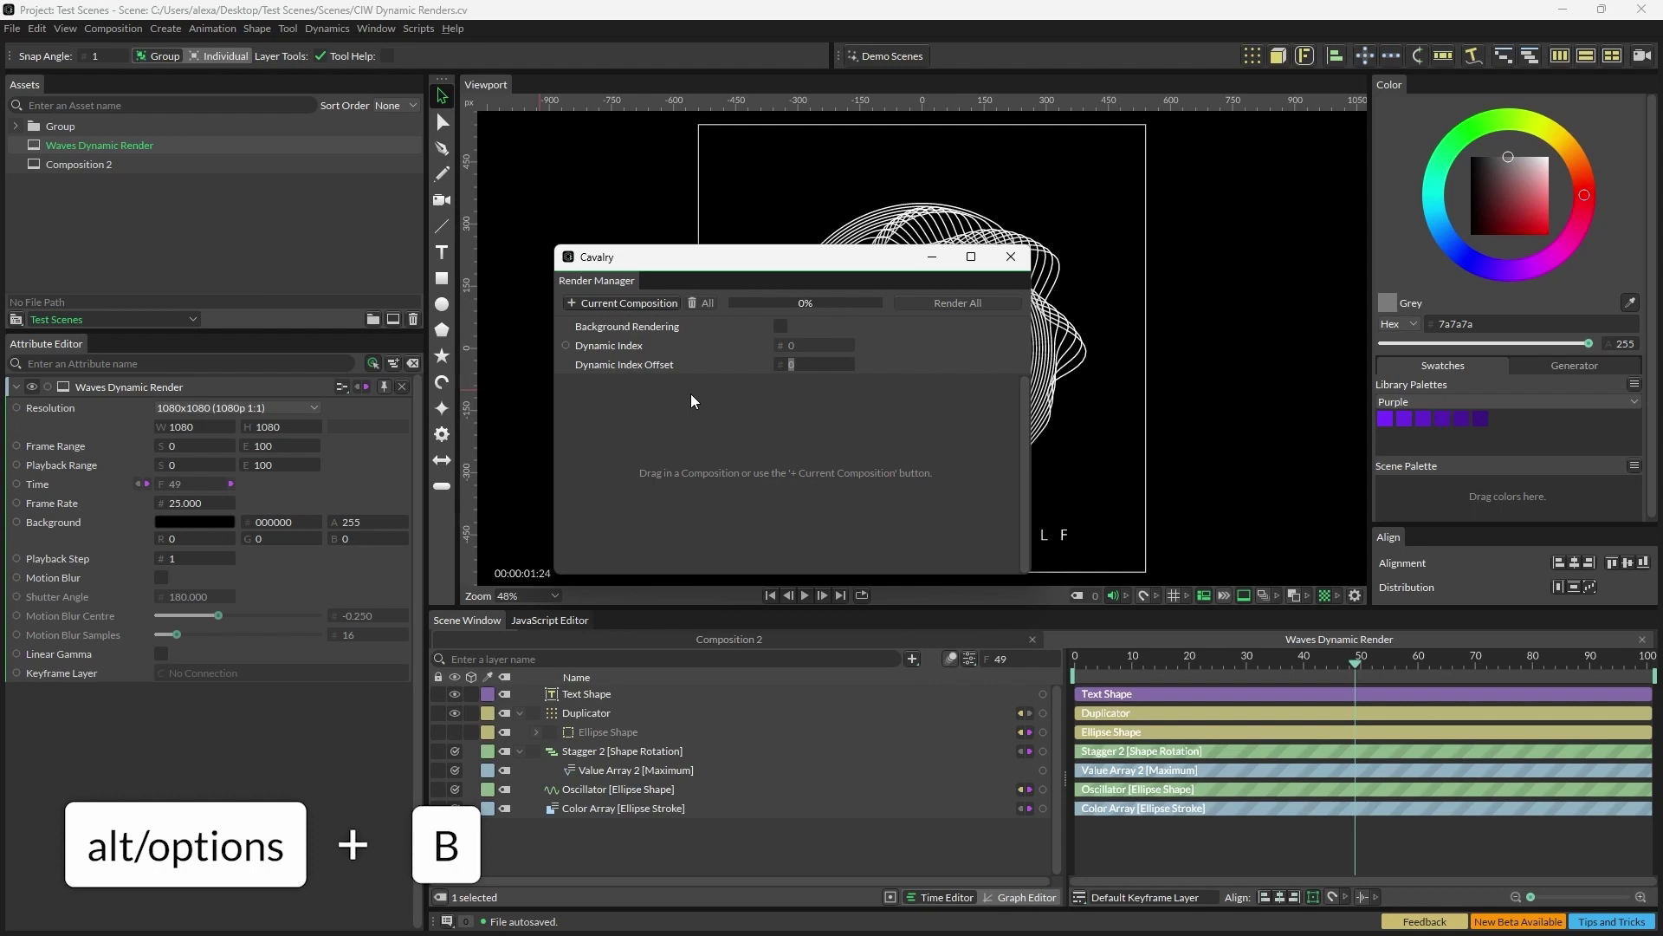
{"action": "left_click", "coordinate": [605, 303]}
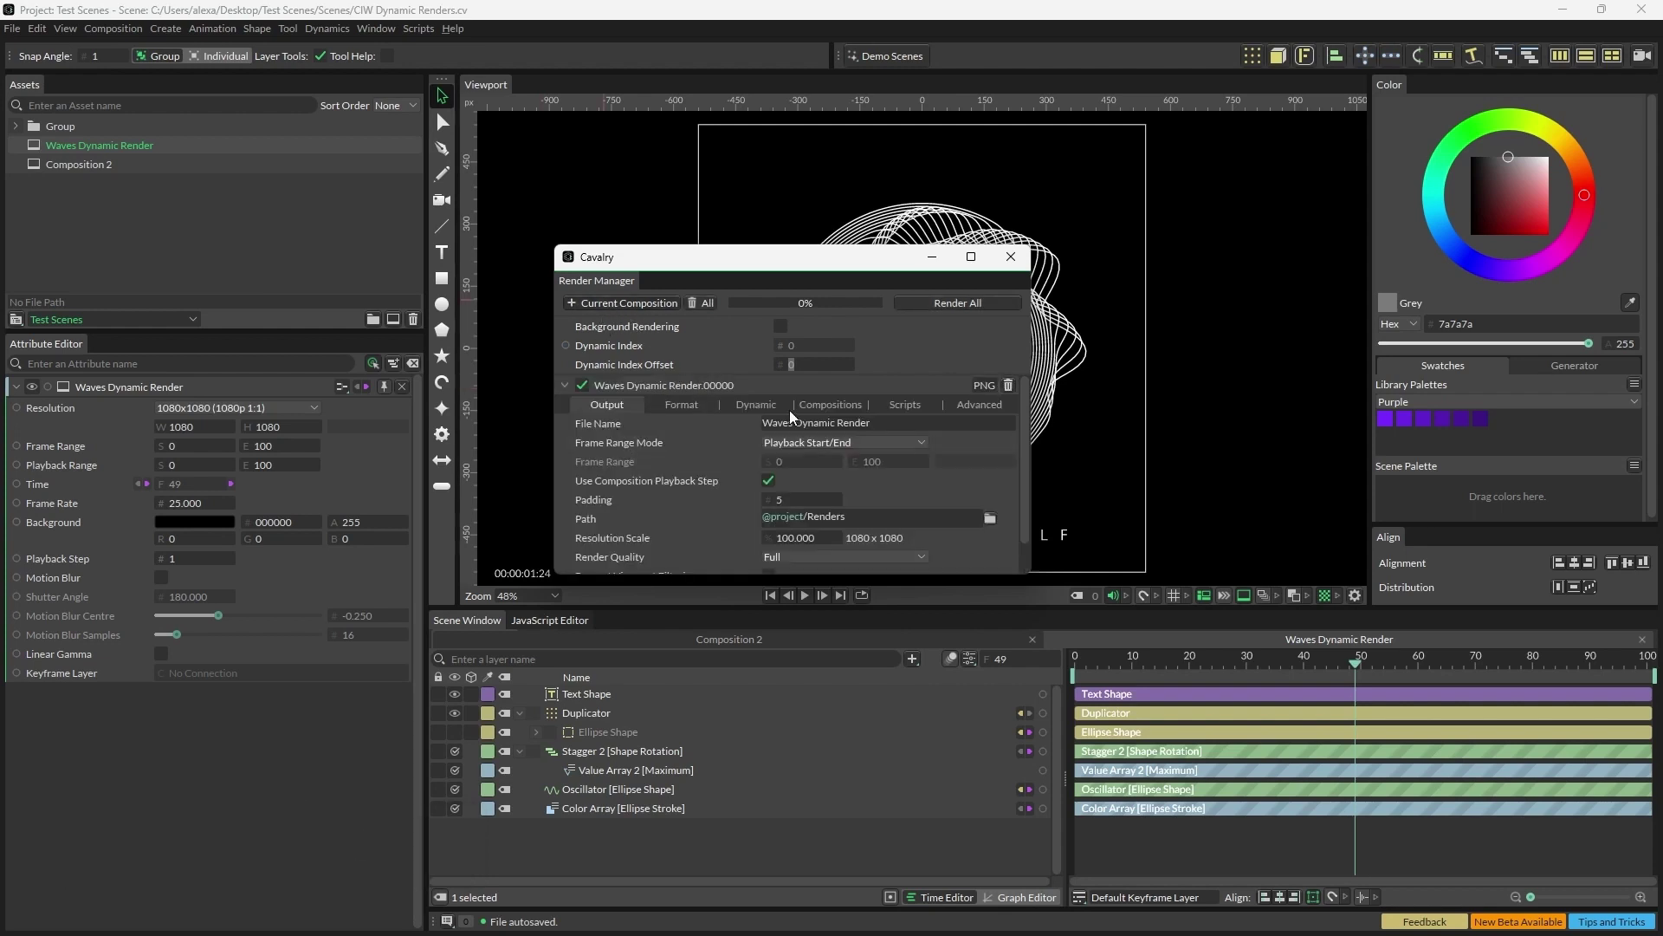
{"action": "left_click", "coordinate": [757, 406]}
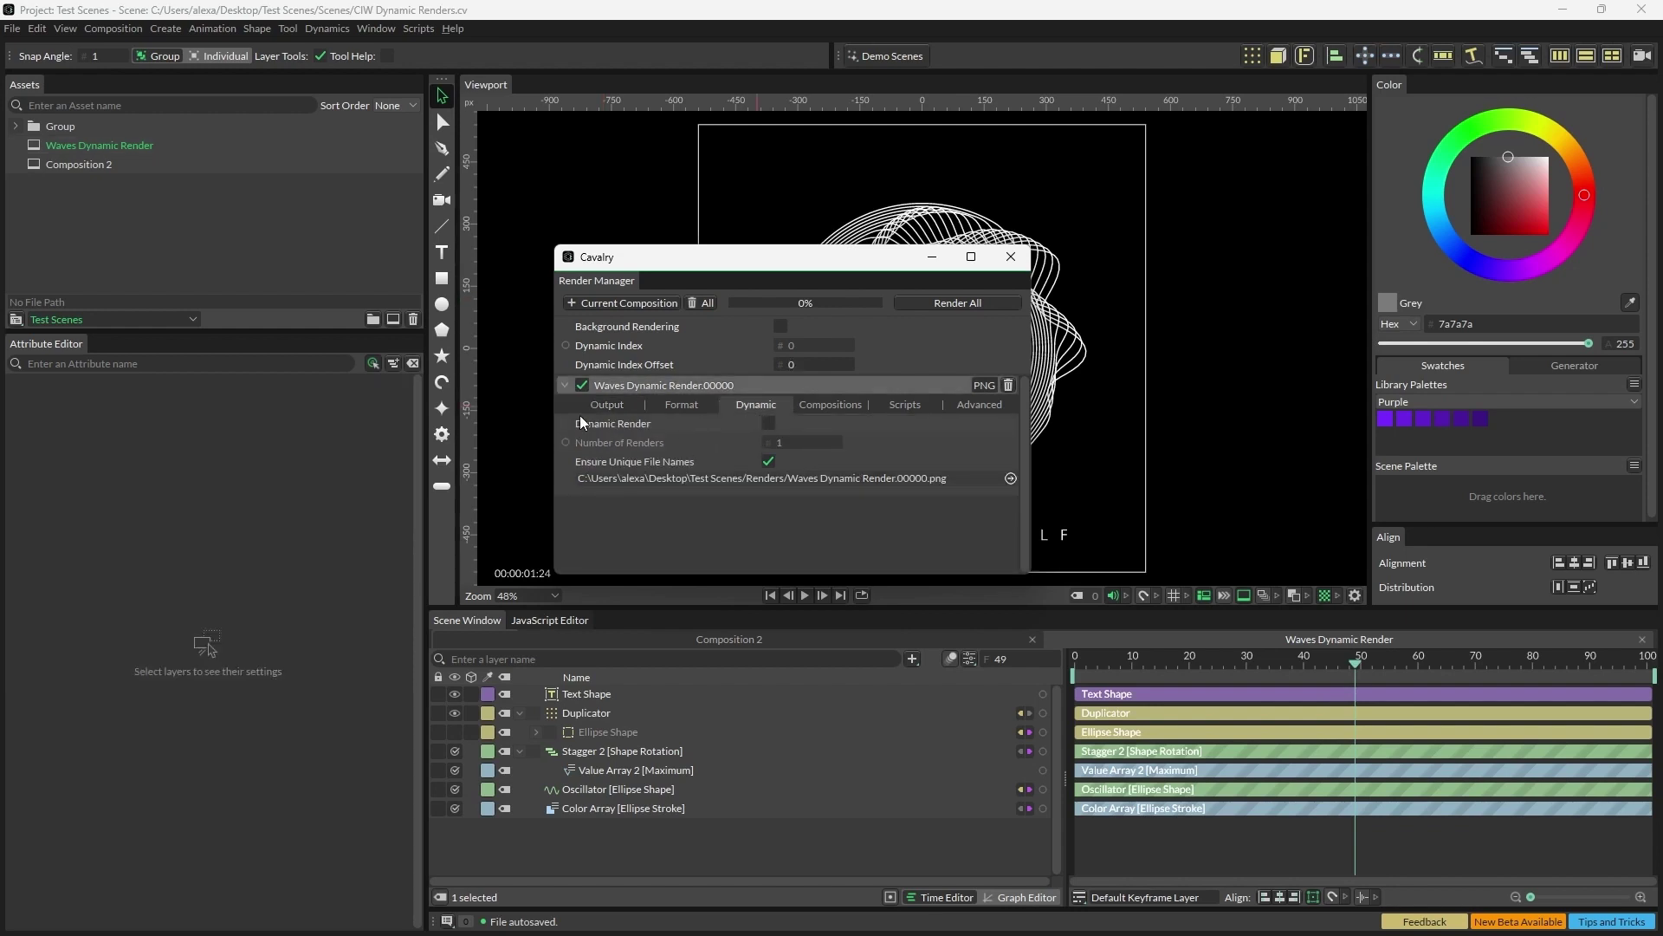
{"action": "left_click", "coordinate": [768, 424]}
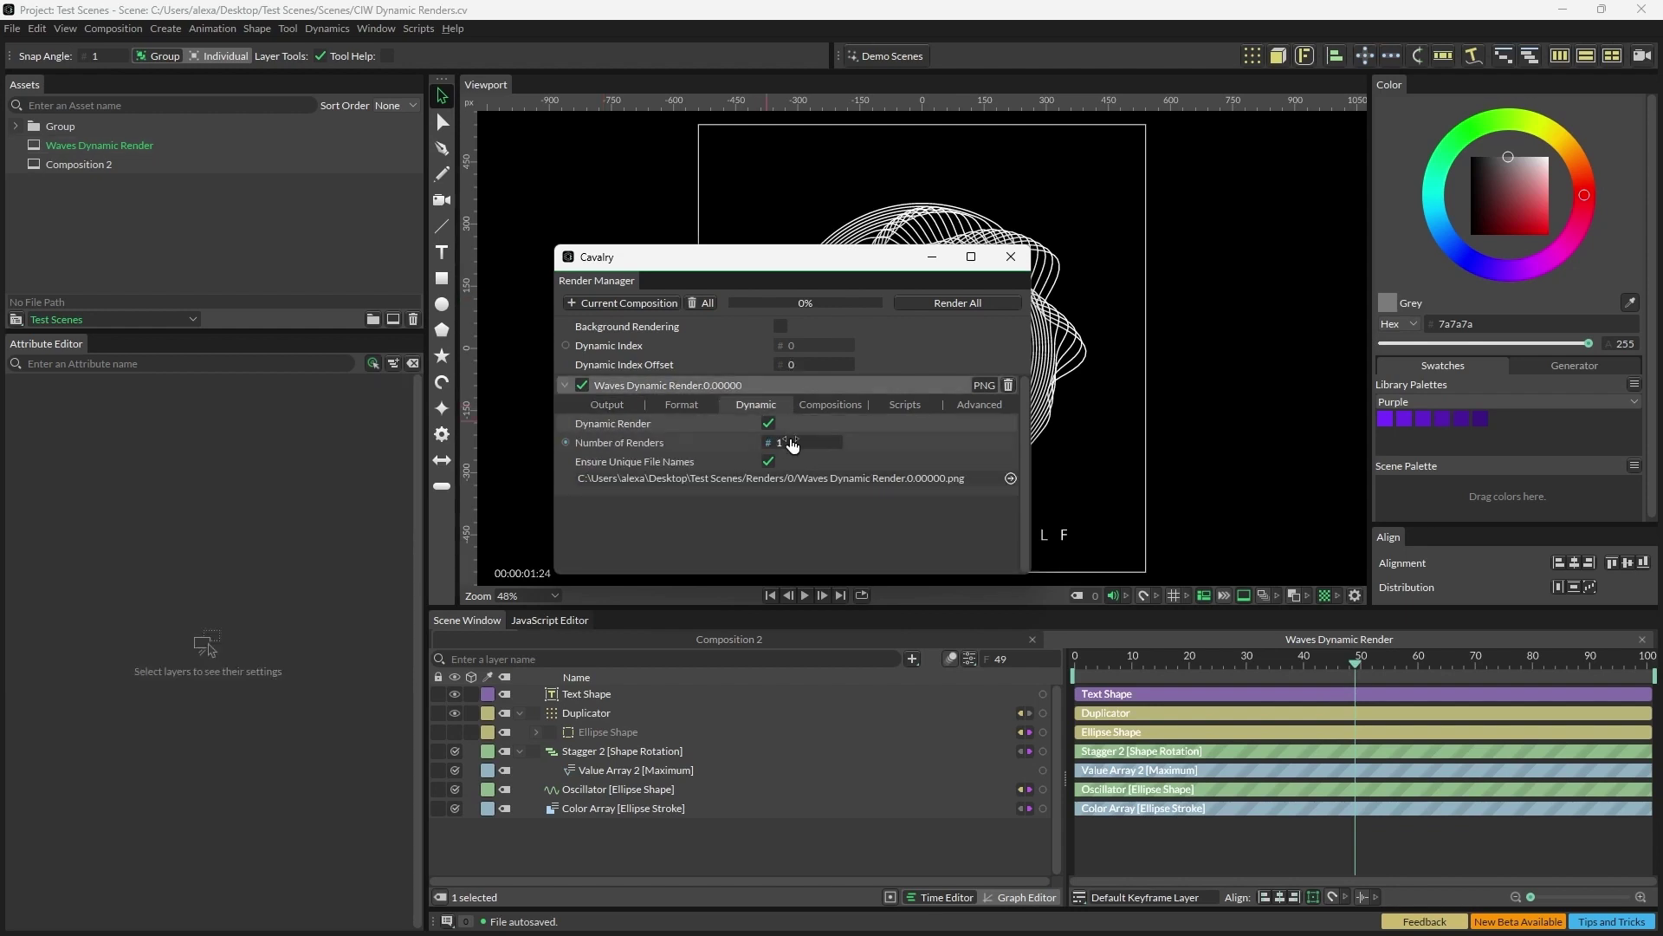
{"action": "left_click", "coordinate": [790, 443]}
{"action": "type", "text": "4"}
{"action": "key", "text": "Return"}
Set the render job's Frame Range Mode to Current Frame
{"action": "left_click", "coordinate": [683, 405]}
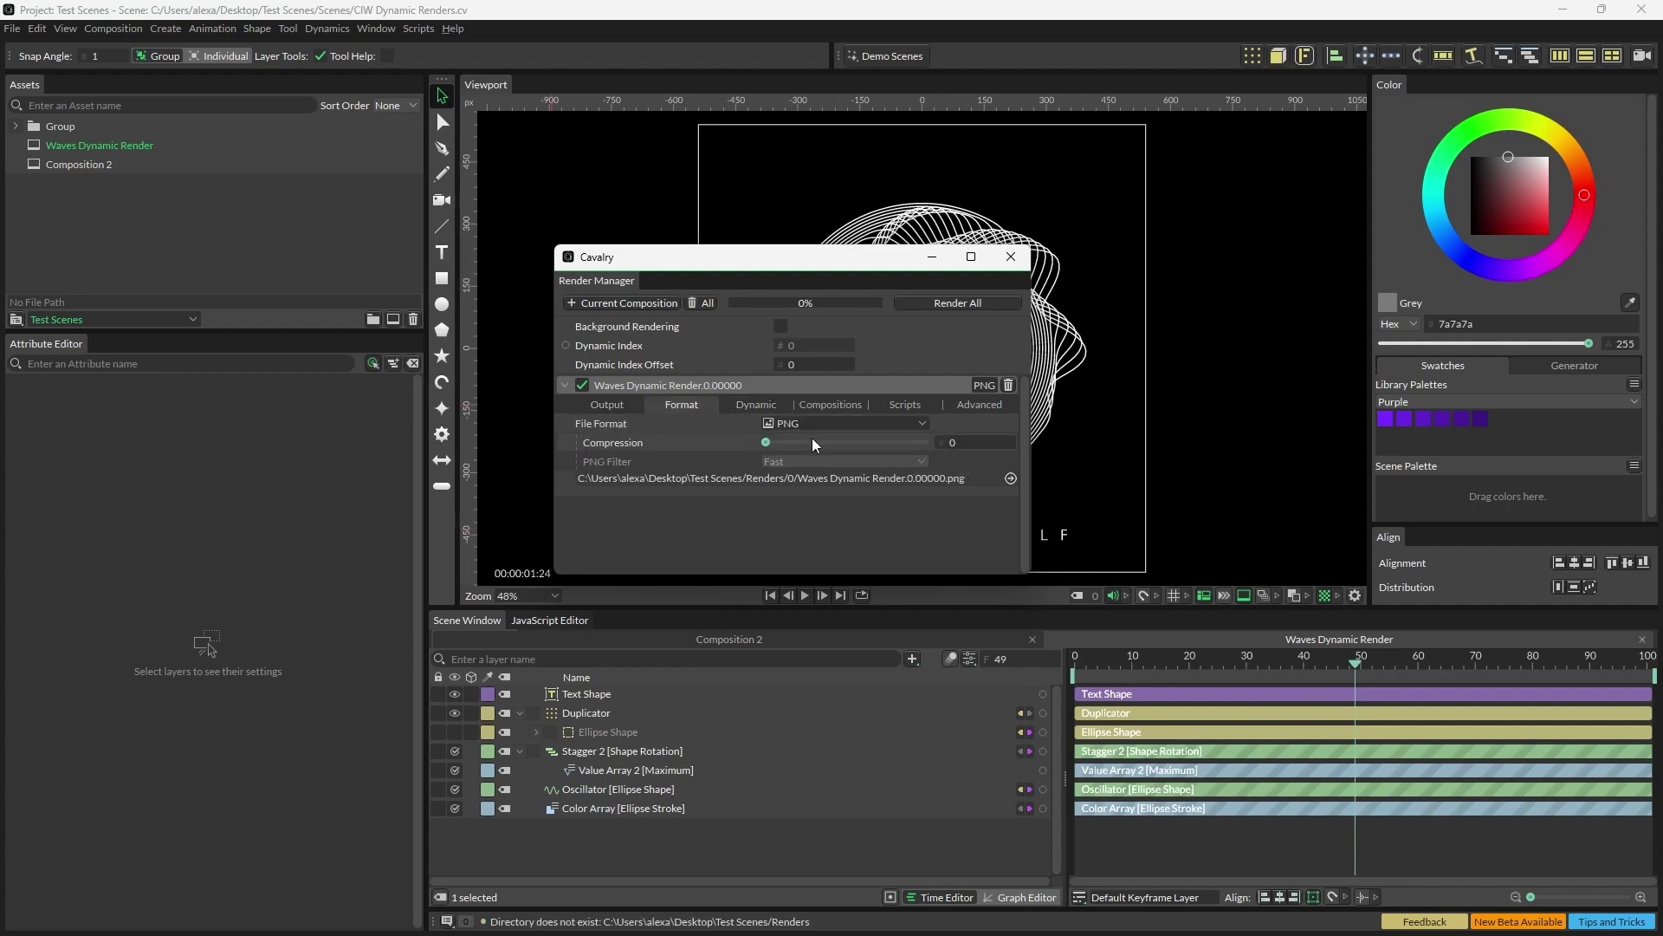
{"action": "left_click", "coordinate": [610, 402]}
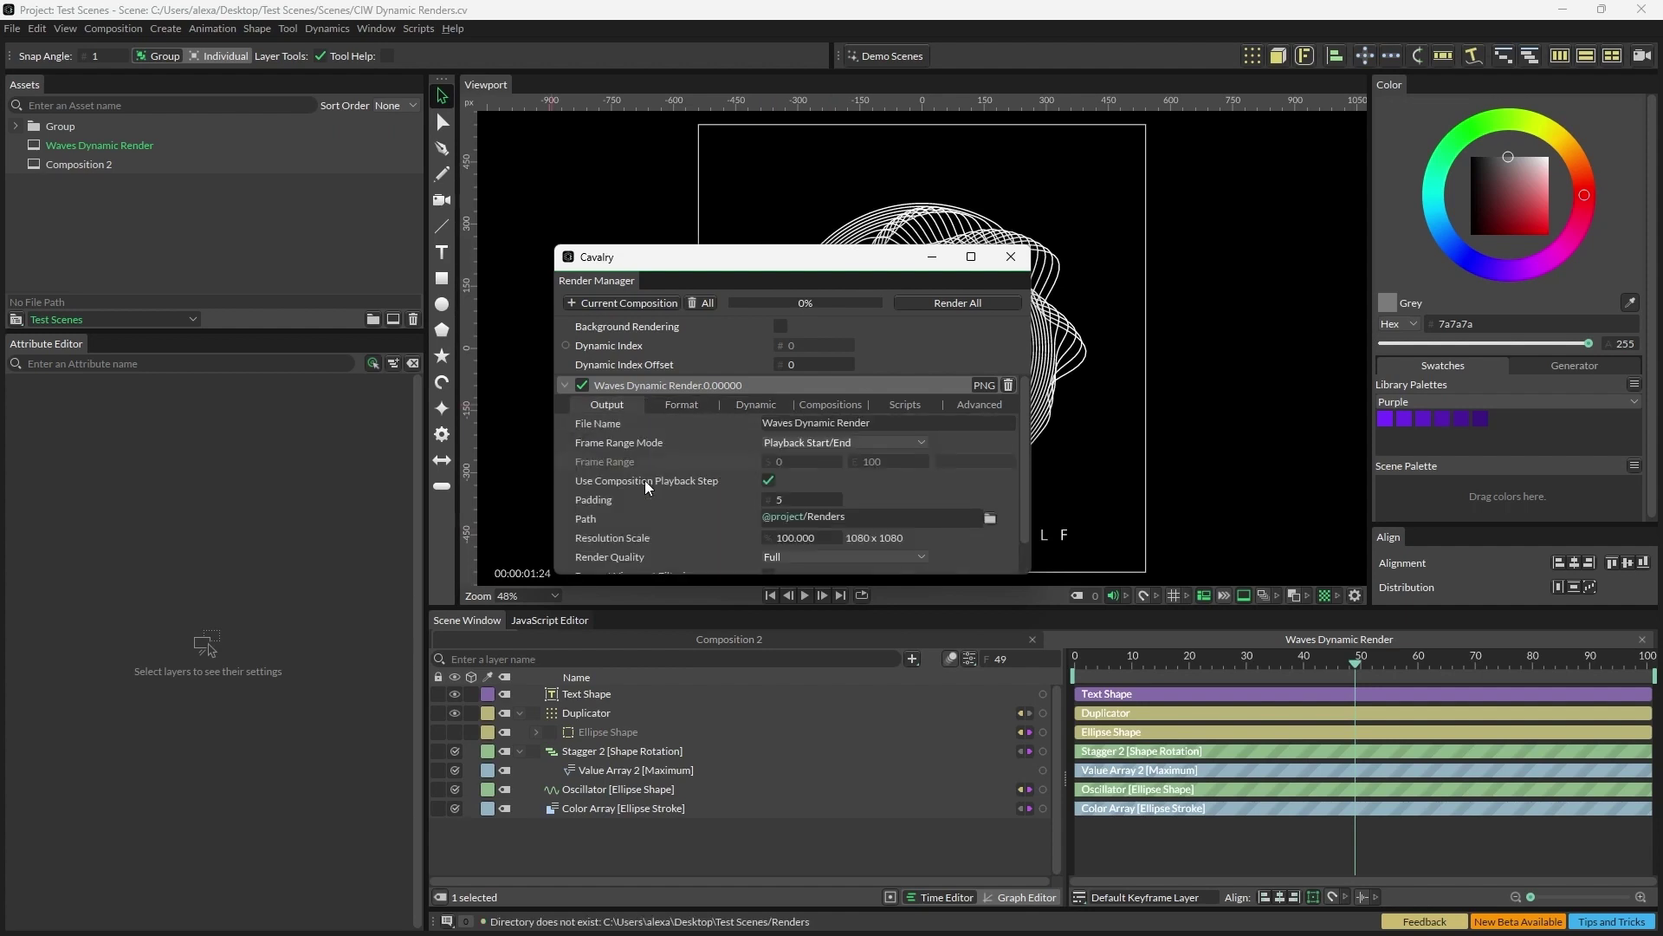
{"action": "left_click", "coordinate": [835, 443]}
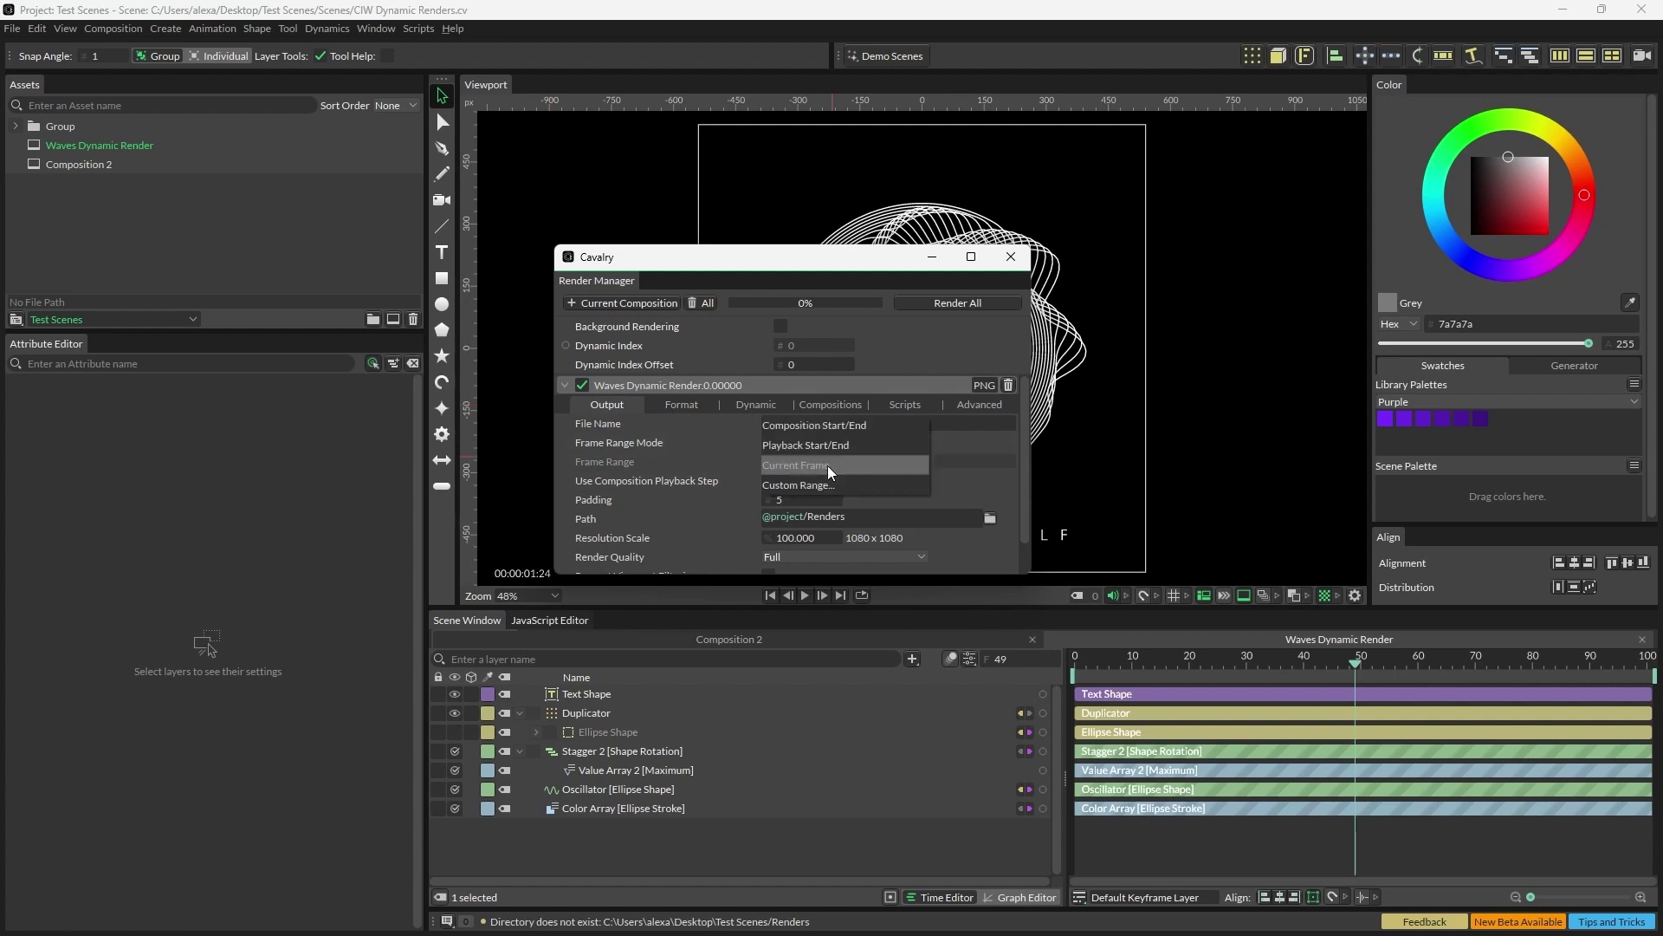
{"action": "left_click", "coordinate": [828, 465]}
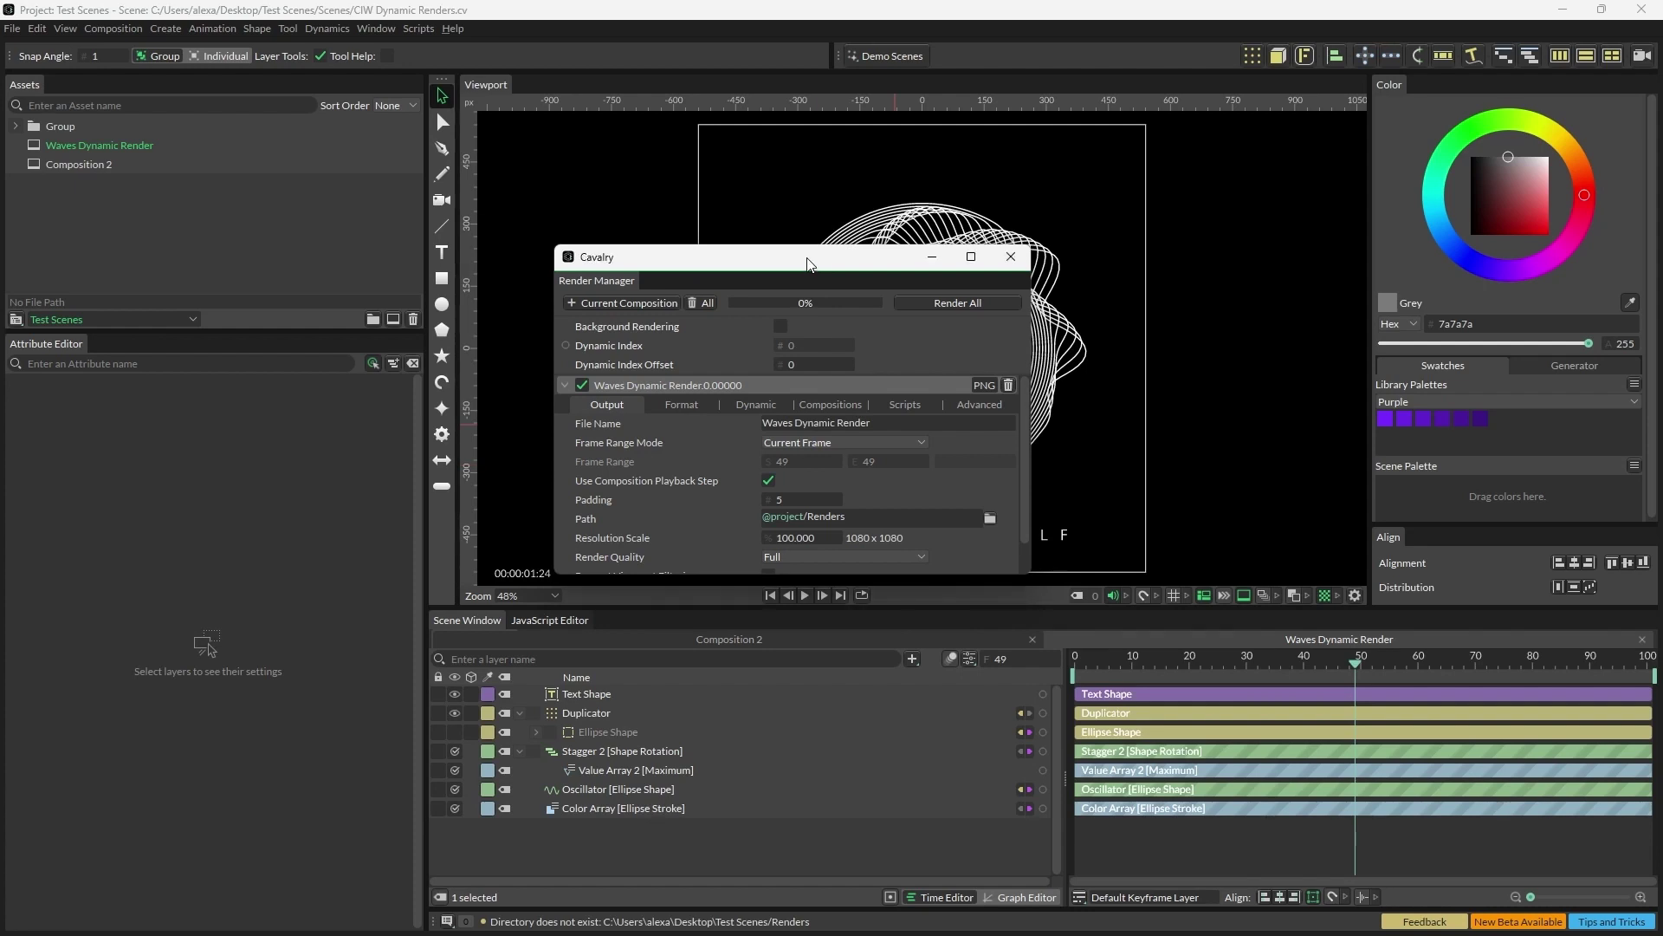
Close the Render Manager and preview the animation from frame 0, then rewind to frame 0
{"action": "left_click", "coordinate": [760, 405]}
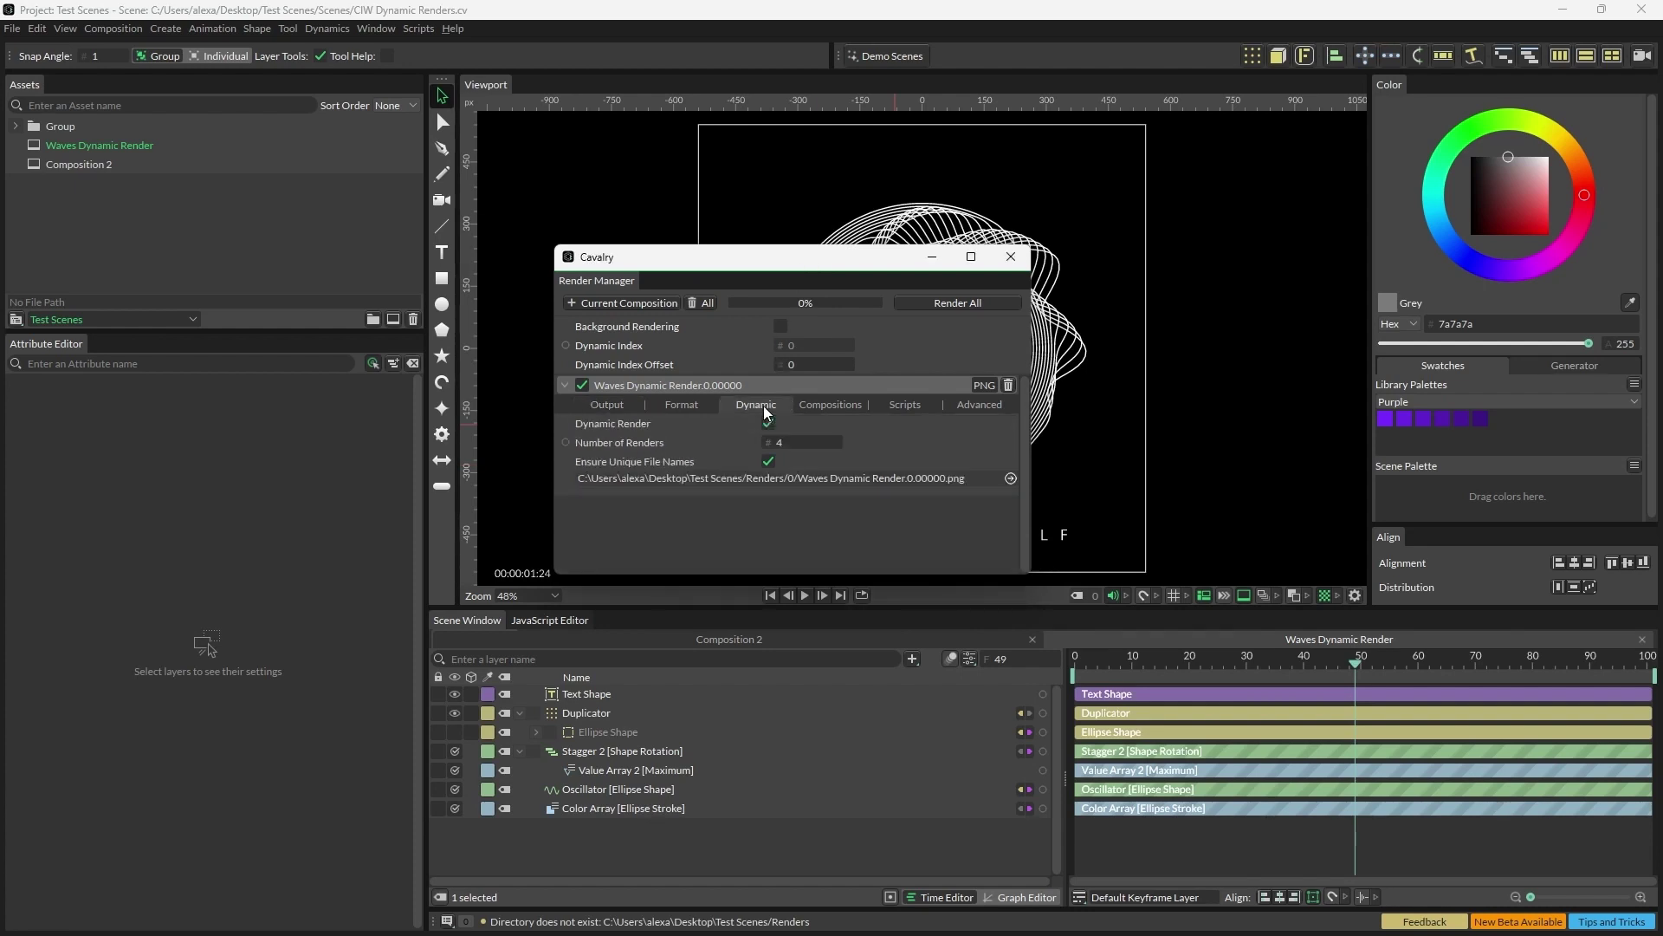
{"action": "left_click", "coordinate": [1011, 256]}
{"action": "left_click", "coordinate": [769, 596]}
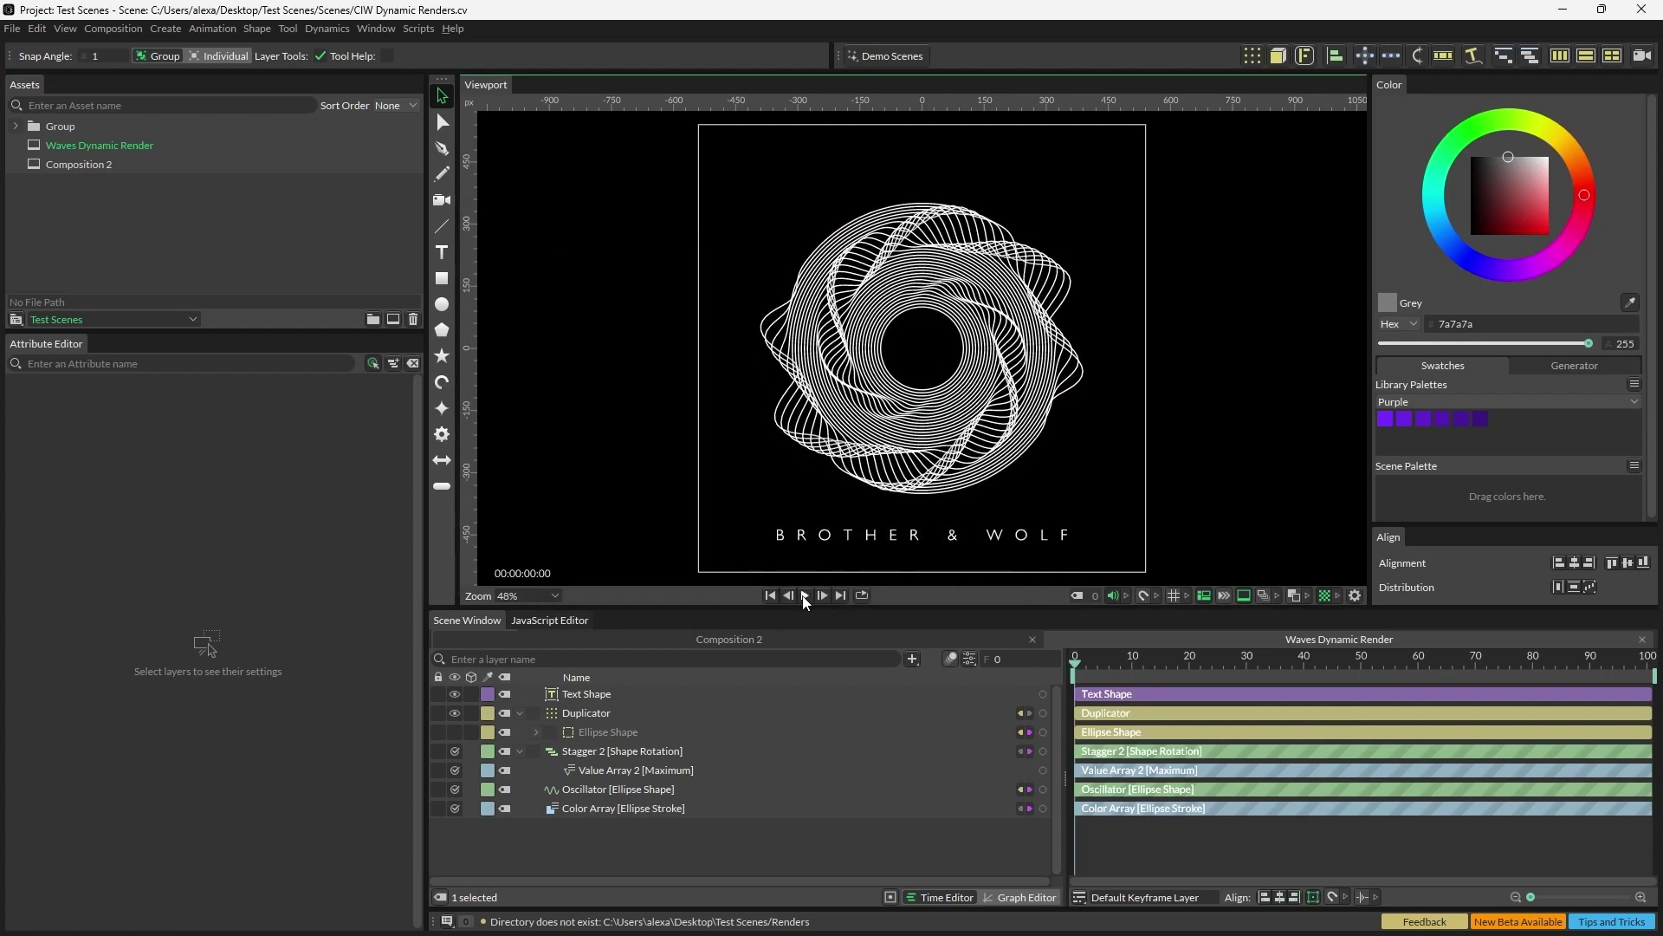
{"action": "left_click", "coordinate": [804, 596]}
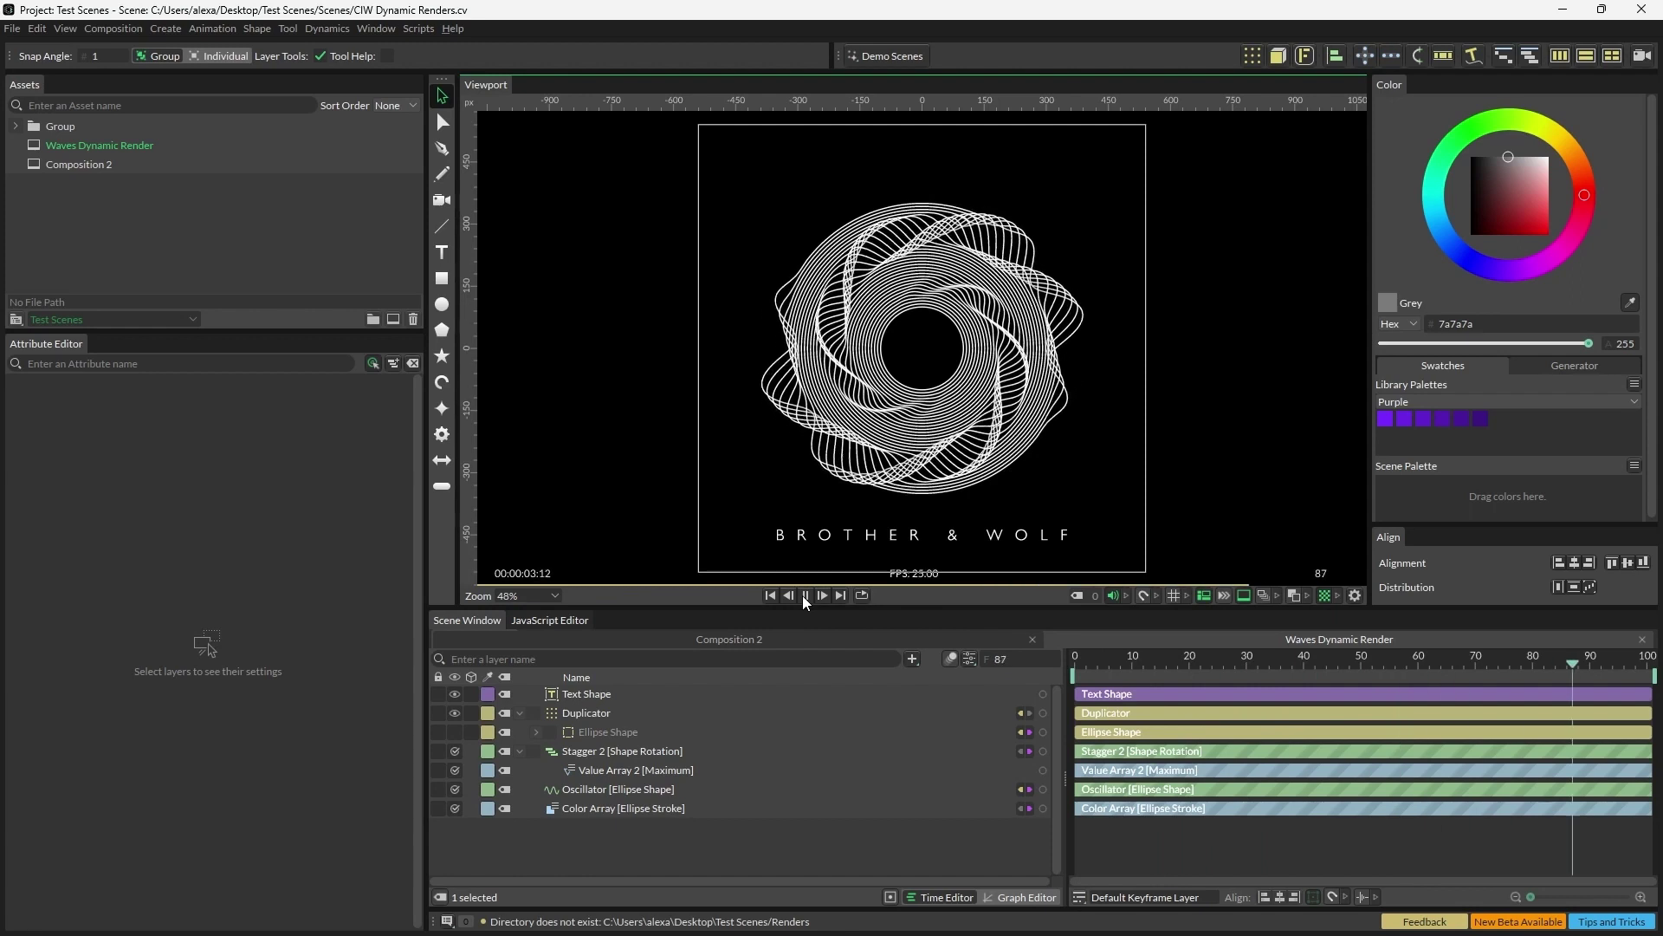
{"action": "left_click", "coordinate": [802, 595]}
{"action": "left_click", "coordinate": [770, 596]}
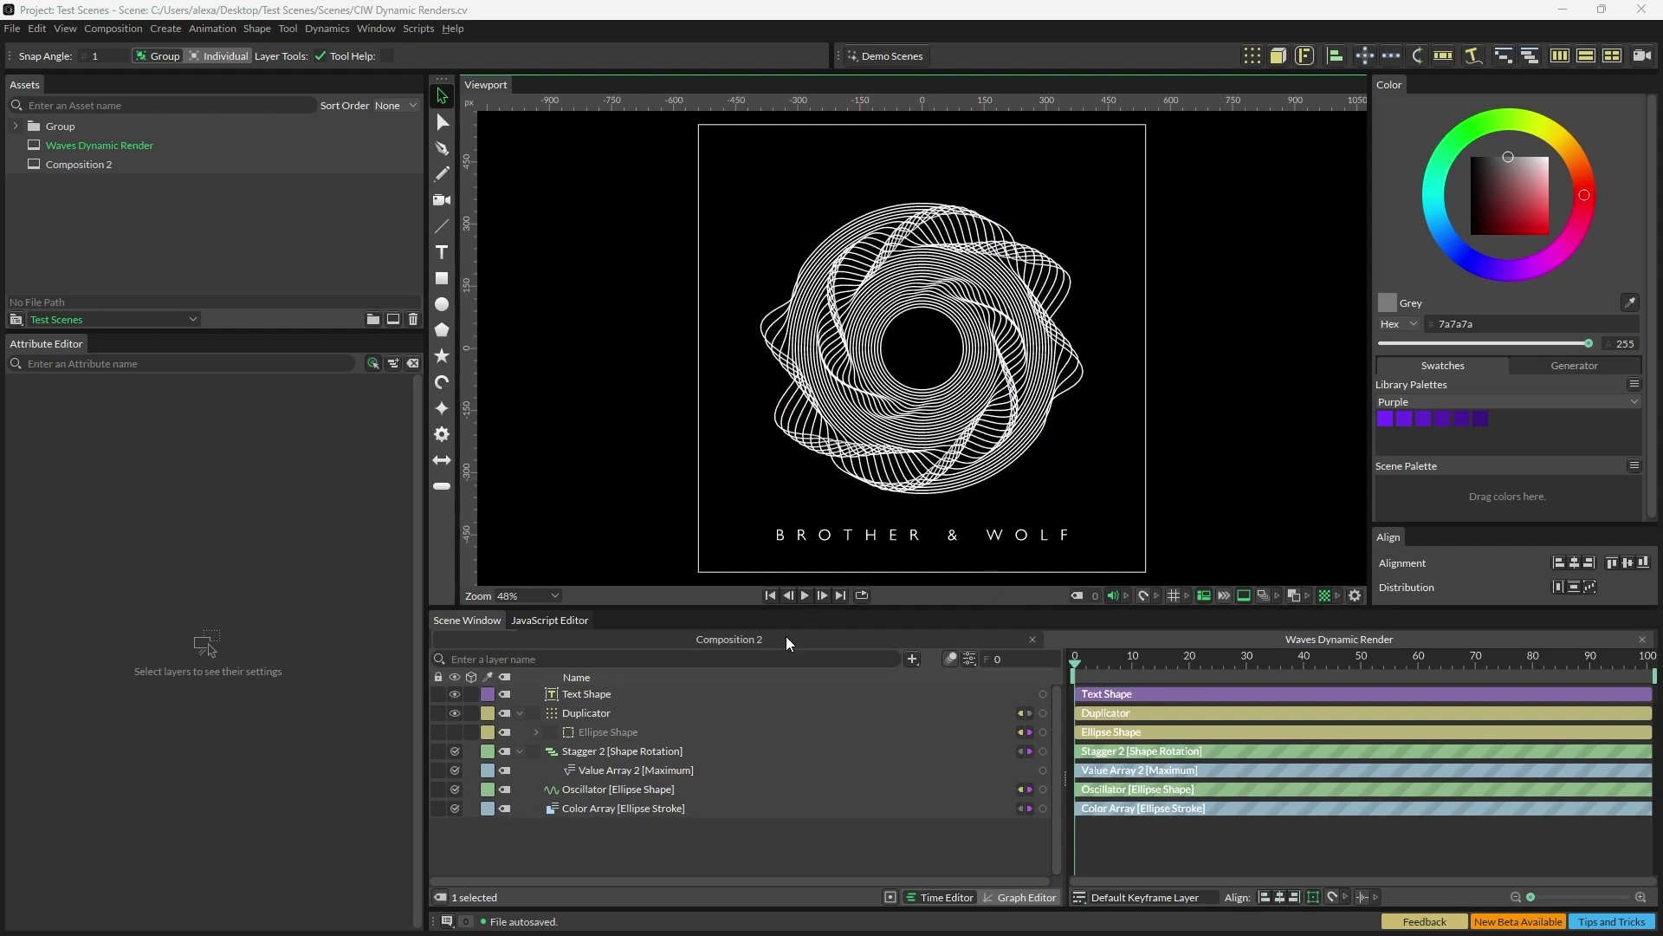
Drive the Oscillator's Wave Style attribute with a new Value Array 3
{"action": "left_click", "coordinate": [620, 785]}
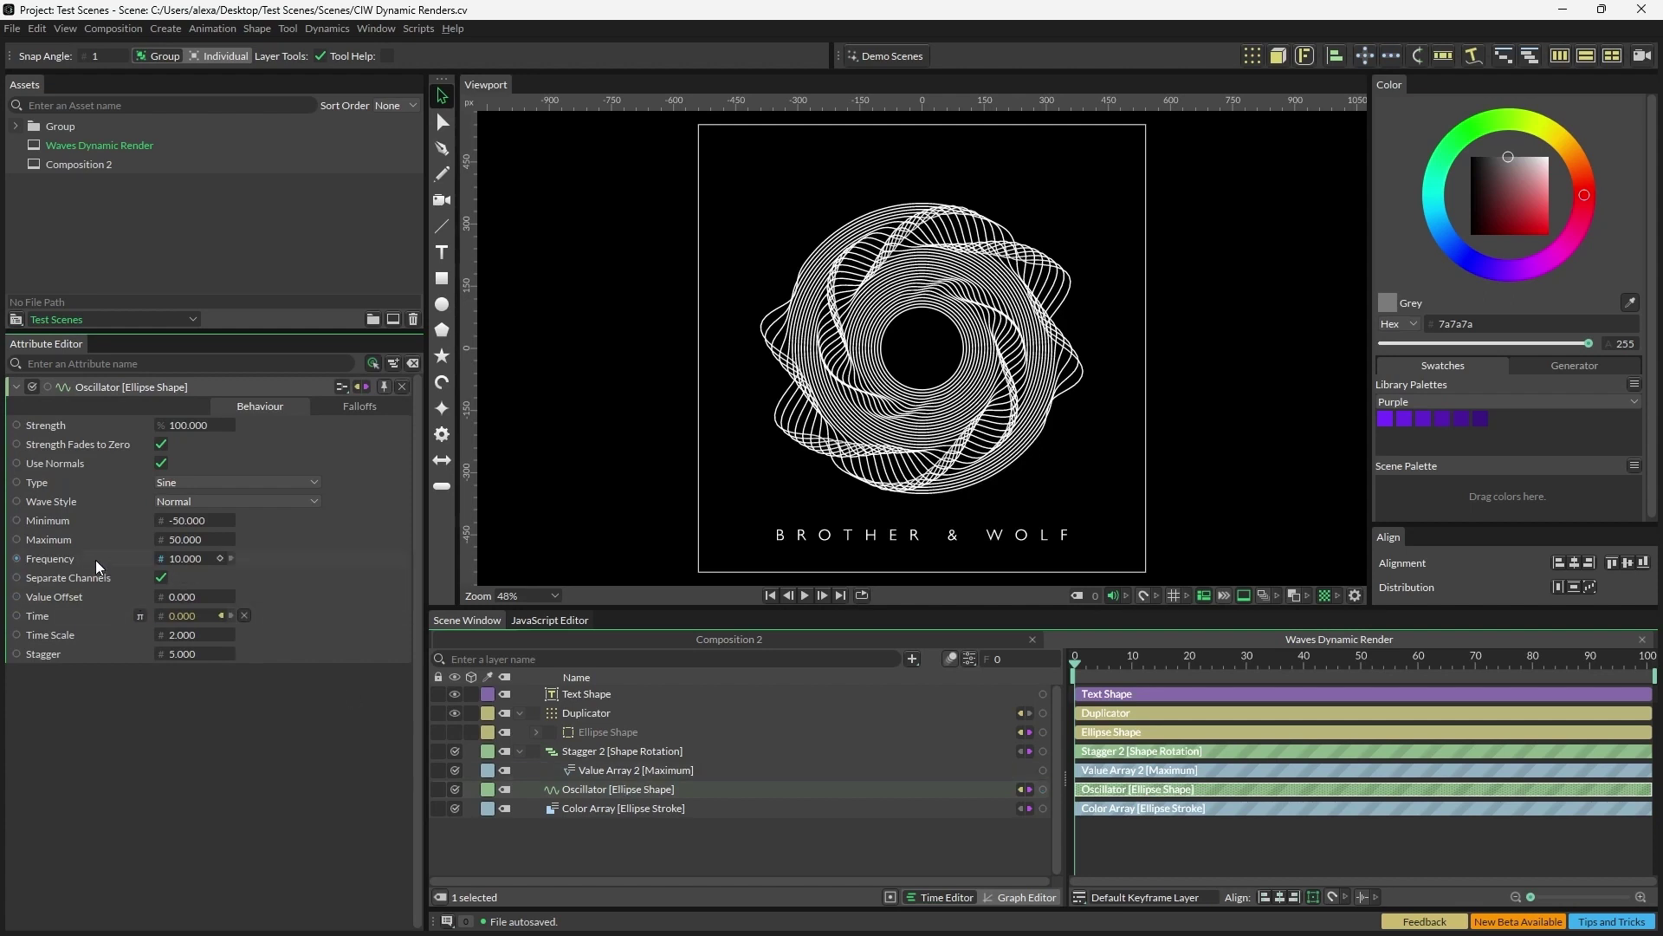
{"action": "right_click", "coordinate": [91, 506]}
{"action": "mouse_move", "coordinate": [221, 595]}
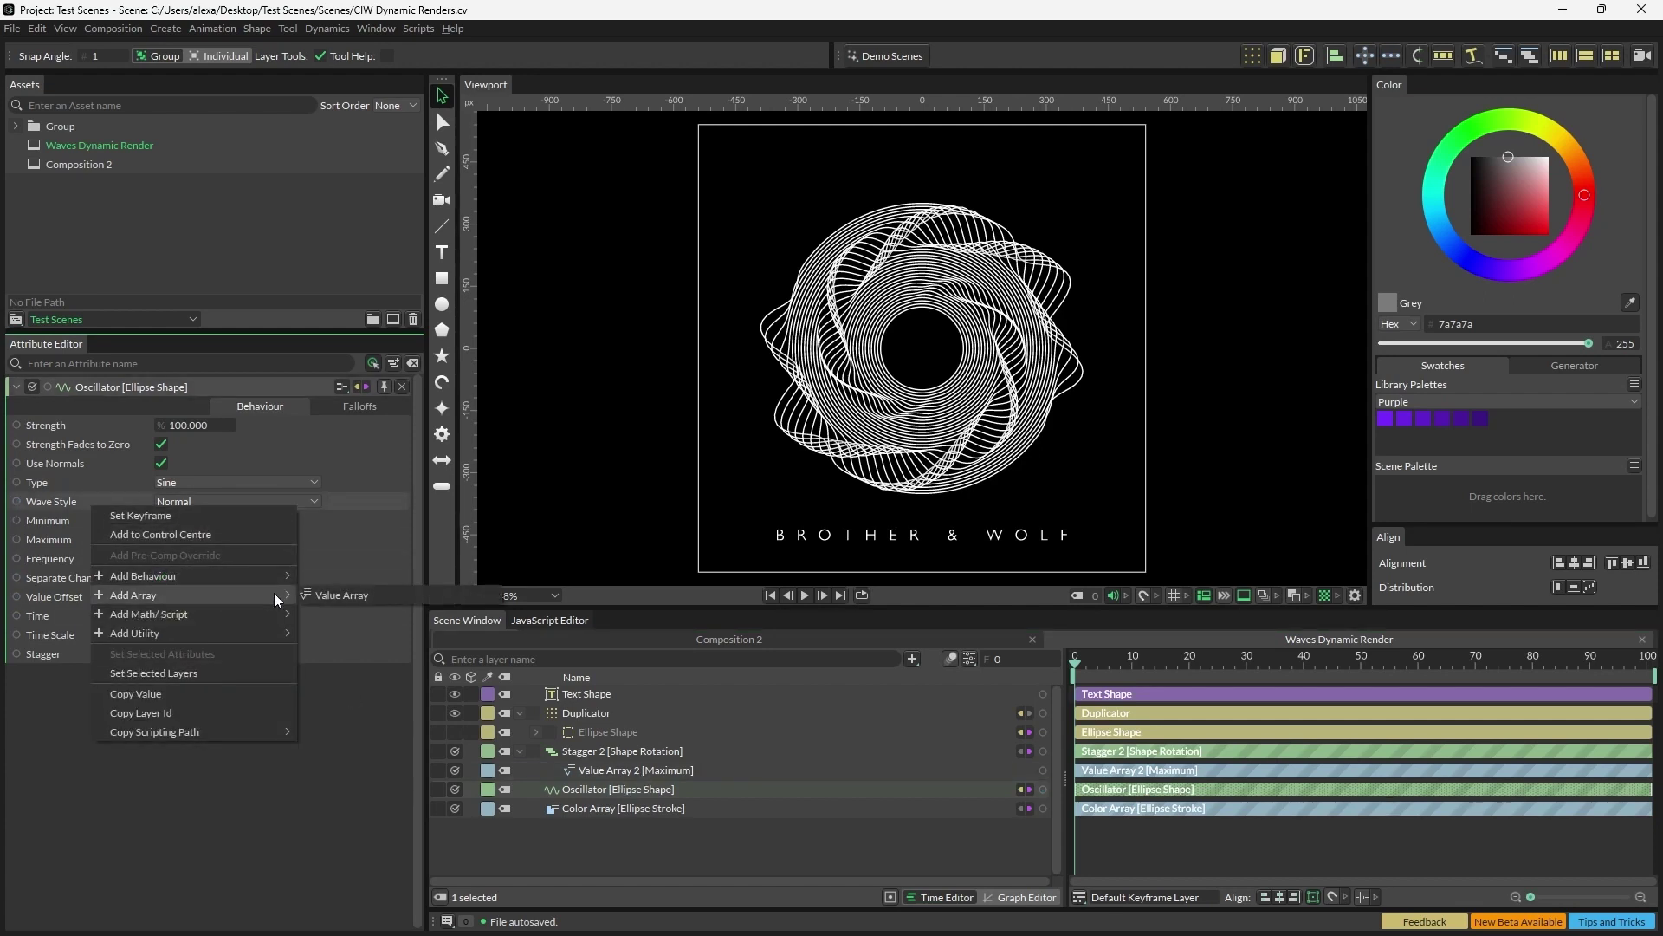
{"action": "left_click", "coordinate": [342, 598]}
{"action": "left_click", "coordinate": [609, 790]}
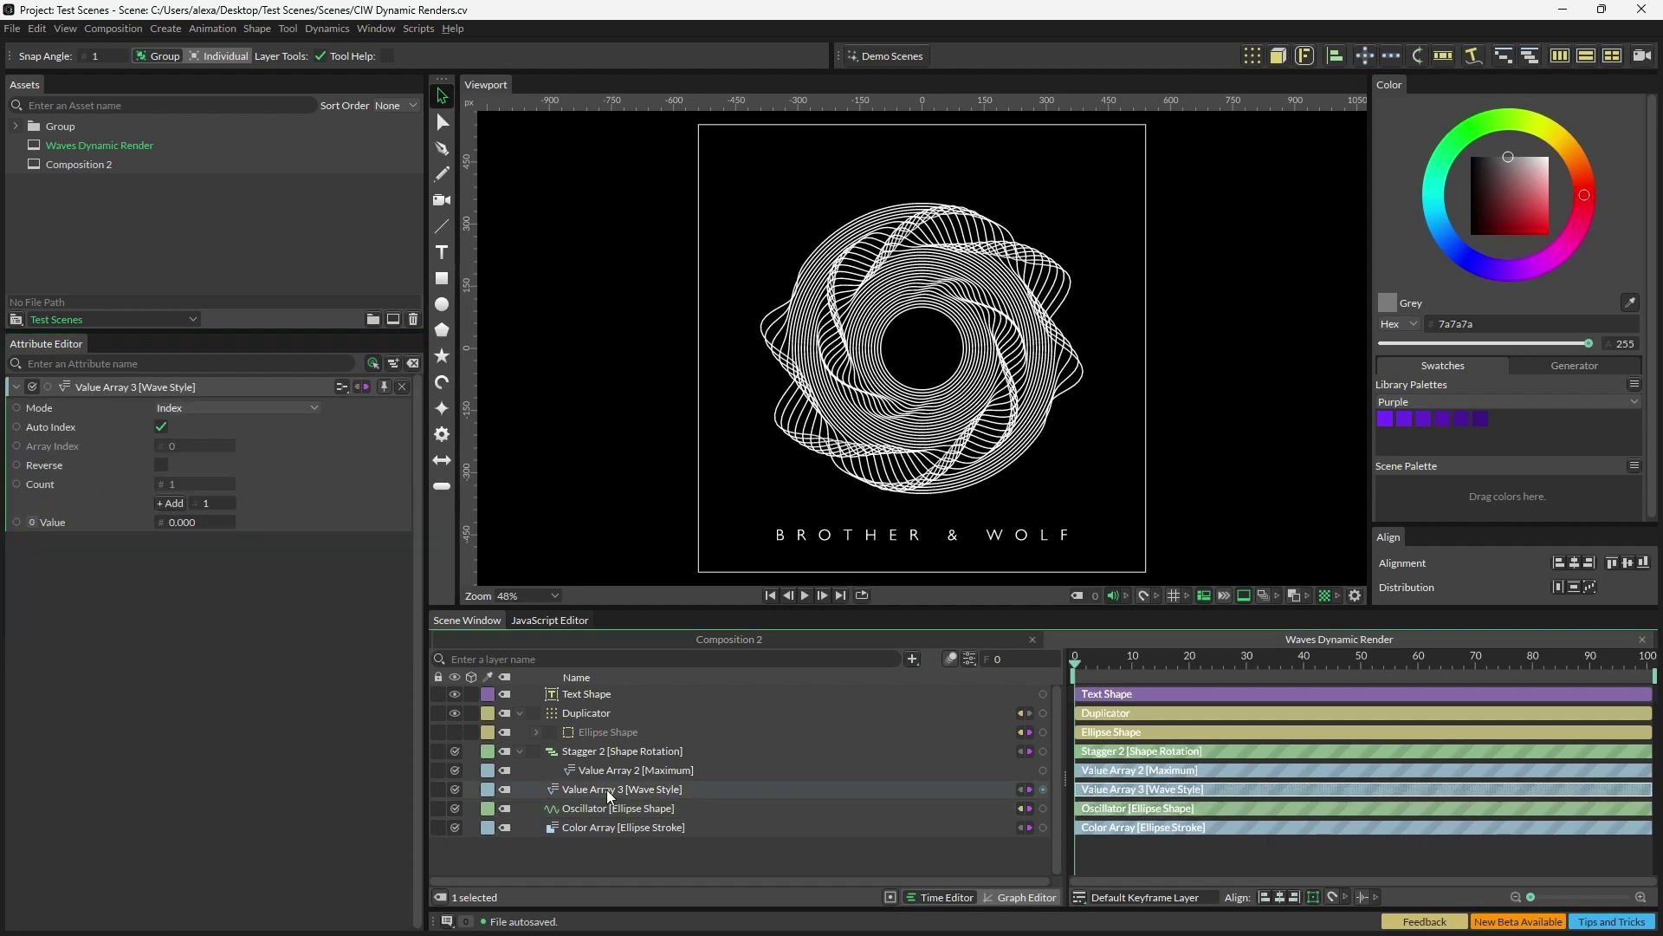
Add values to Value Array 3 and set the new entries to 1, 2 and 3
{"action": "left_click", "coordinate": [174, 502]}
{"action": "left_click", "coordinate": [173, 502]}
{"action": "left_click", "coordinate": [173, 502]}
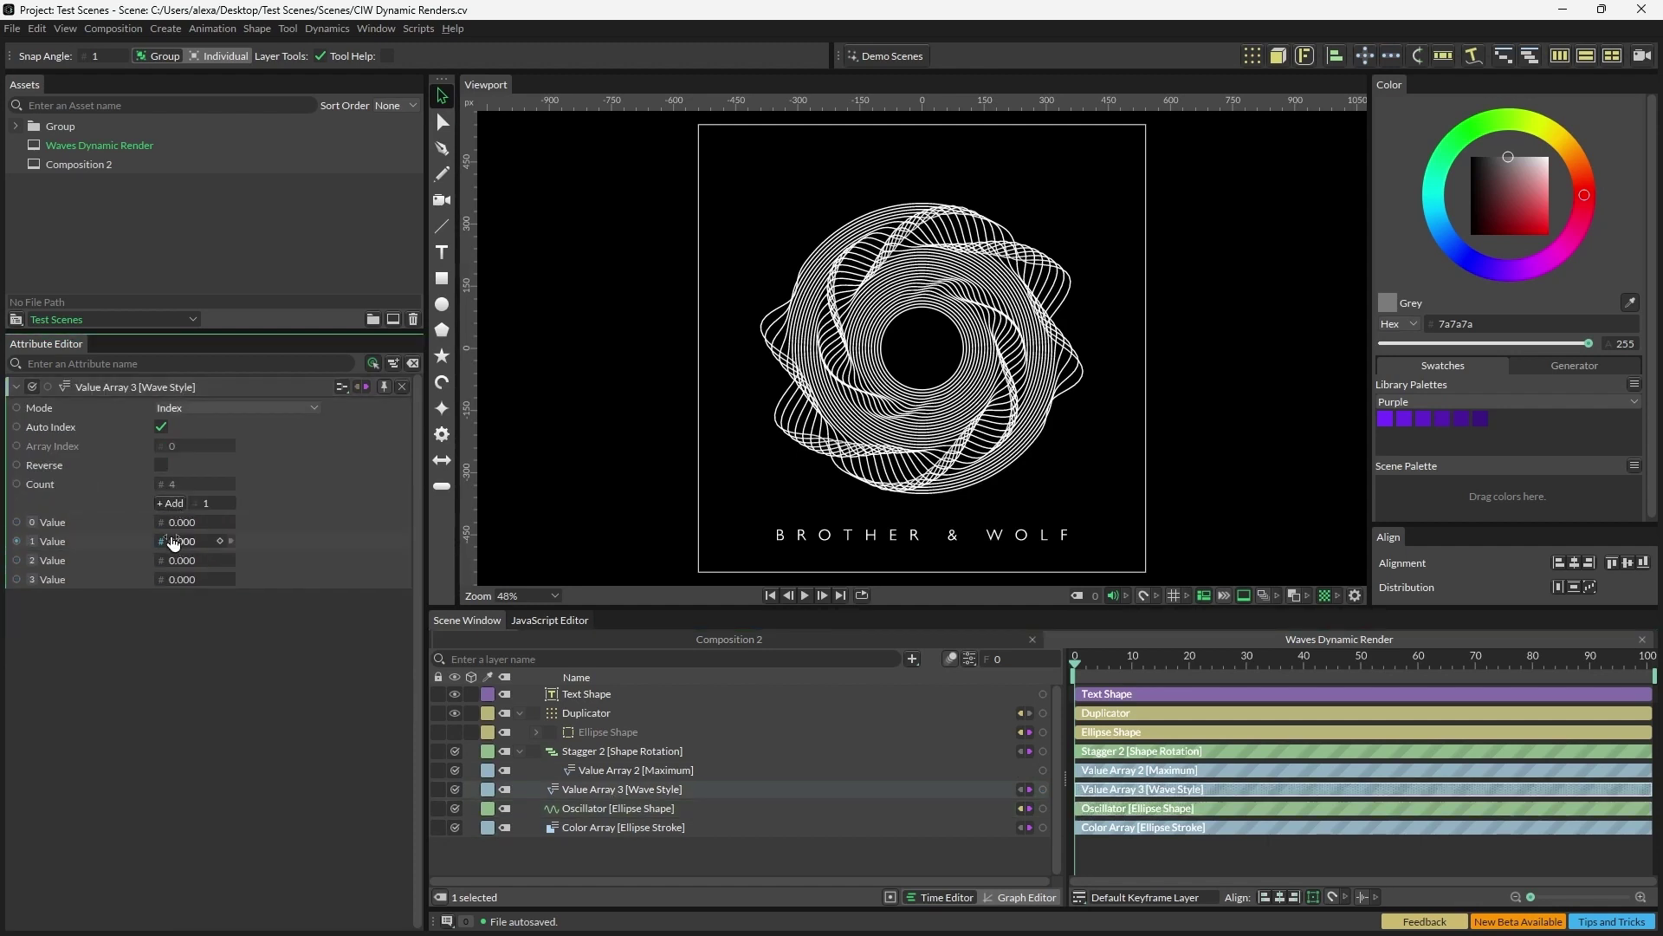
{"action": "left_click", "coordinate": [191, 541]}
{"action": "type", "text": "1"}
{"action": "key", "text": "Tab"}
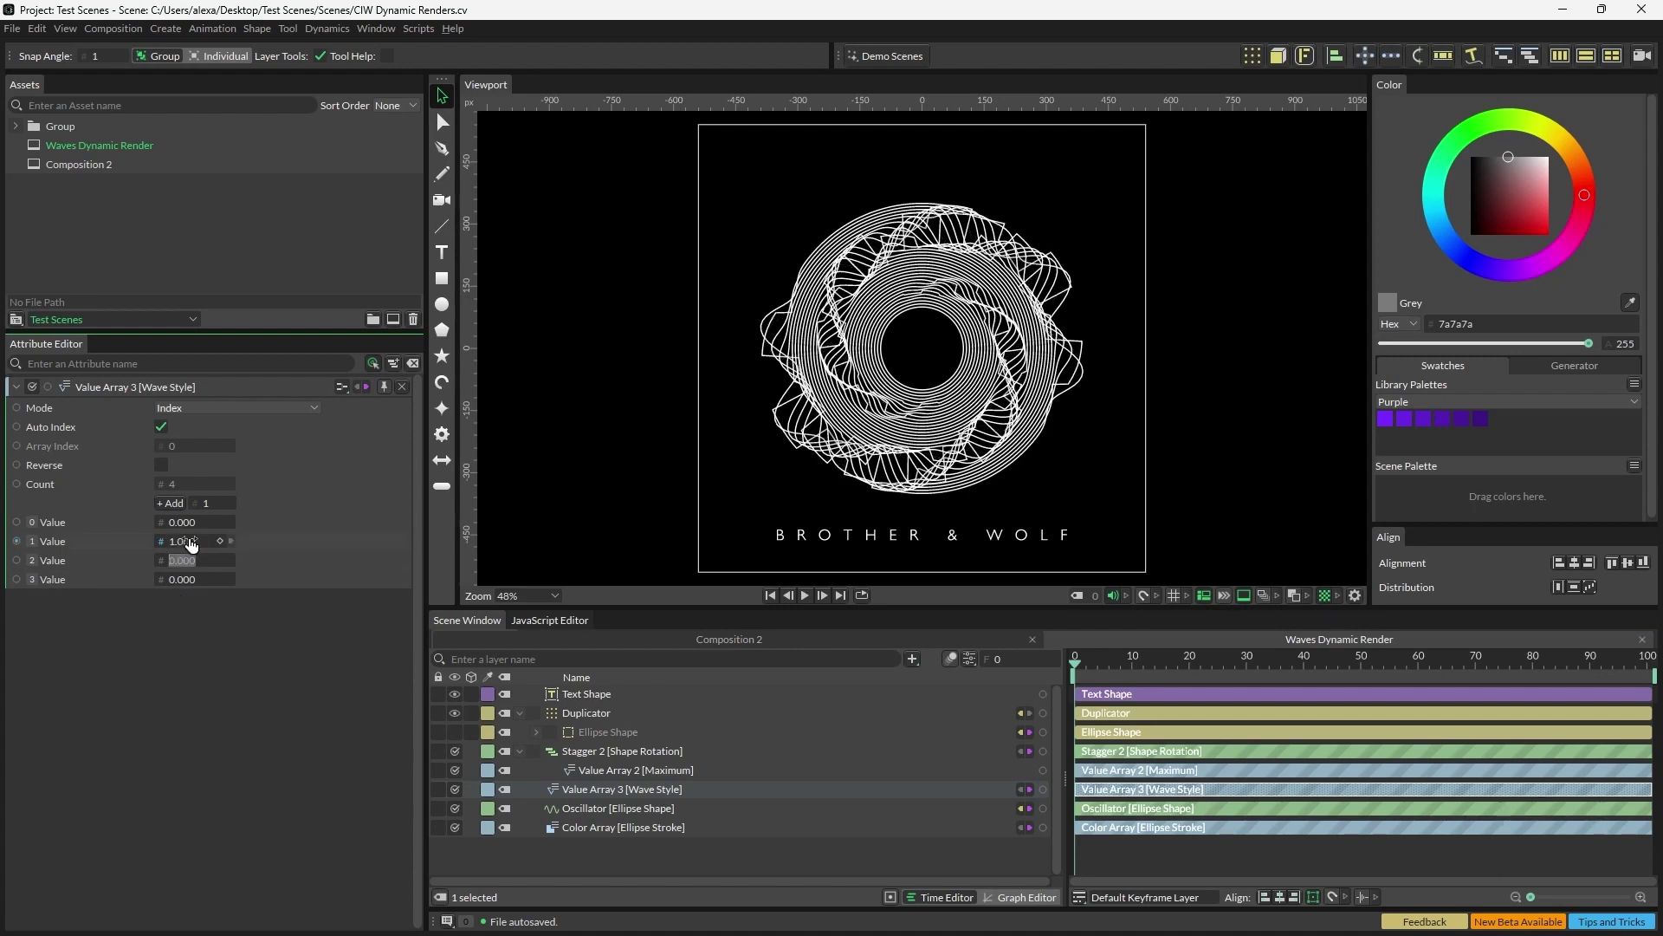
{"action": "type", "text": "2"}
{"action": "key", "text": "Tab"}
{"action": "type", "text": "3"}
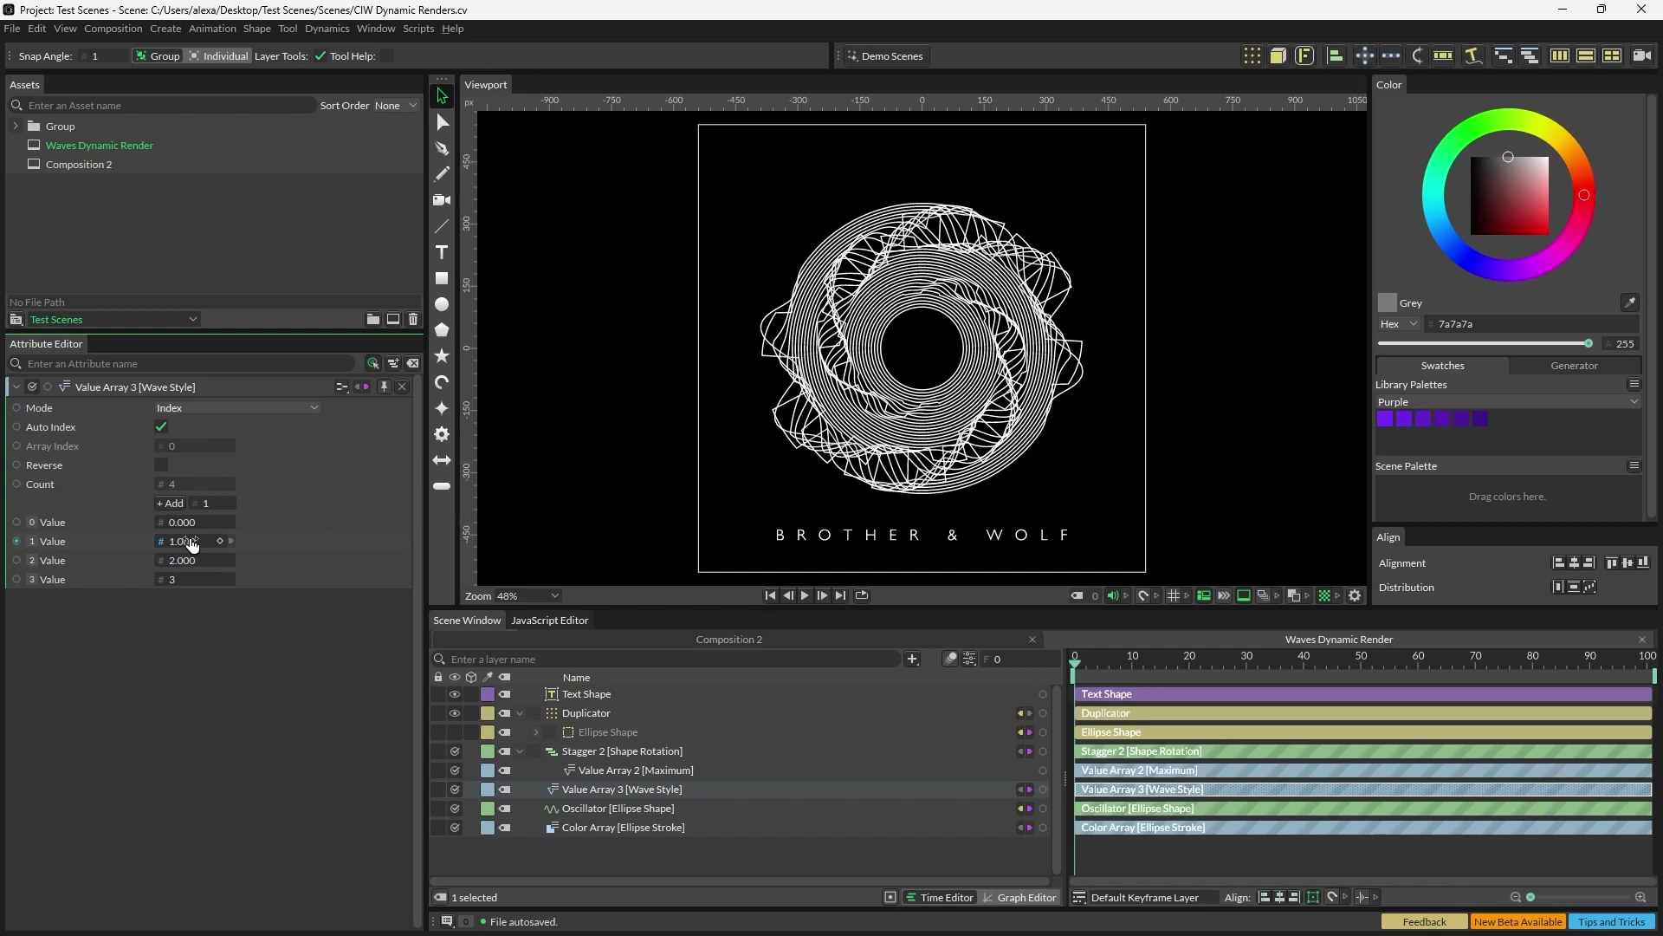
{"action": "key", "text": "Return"}
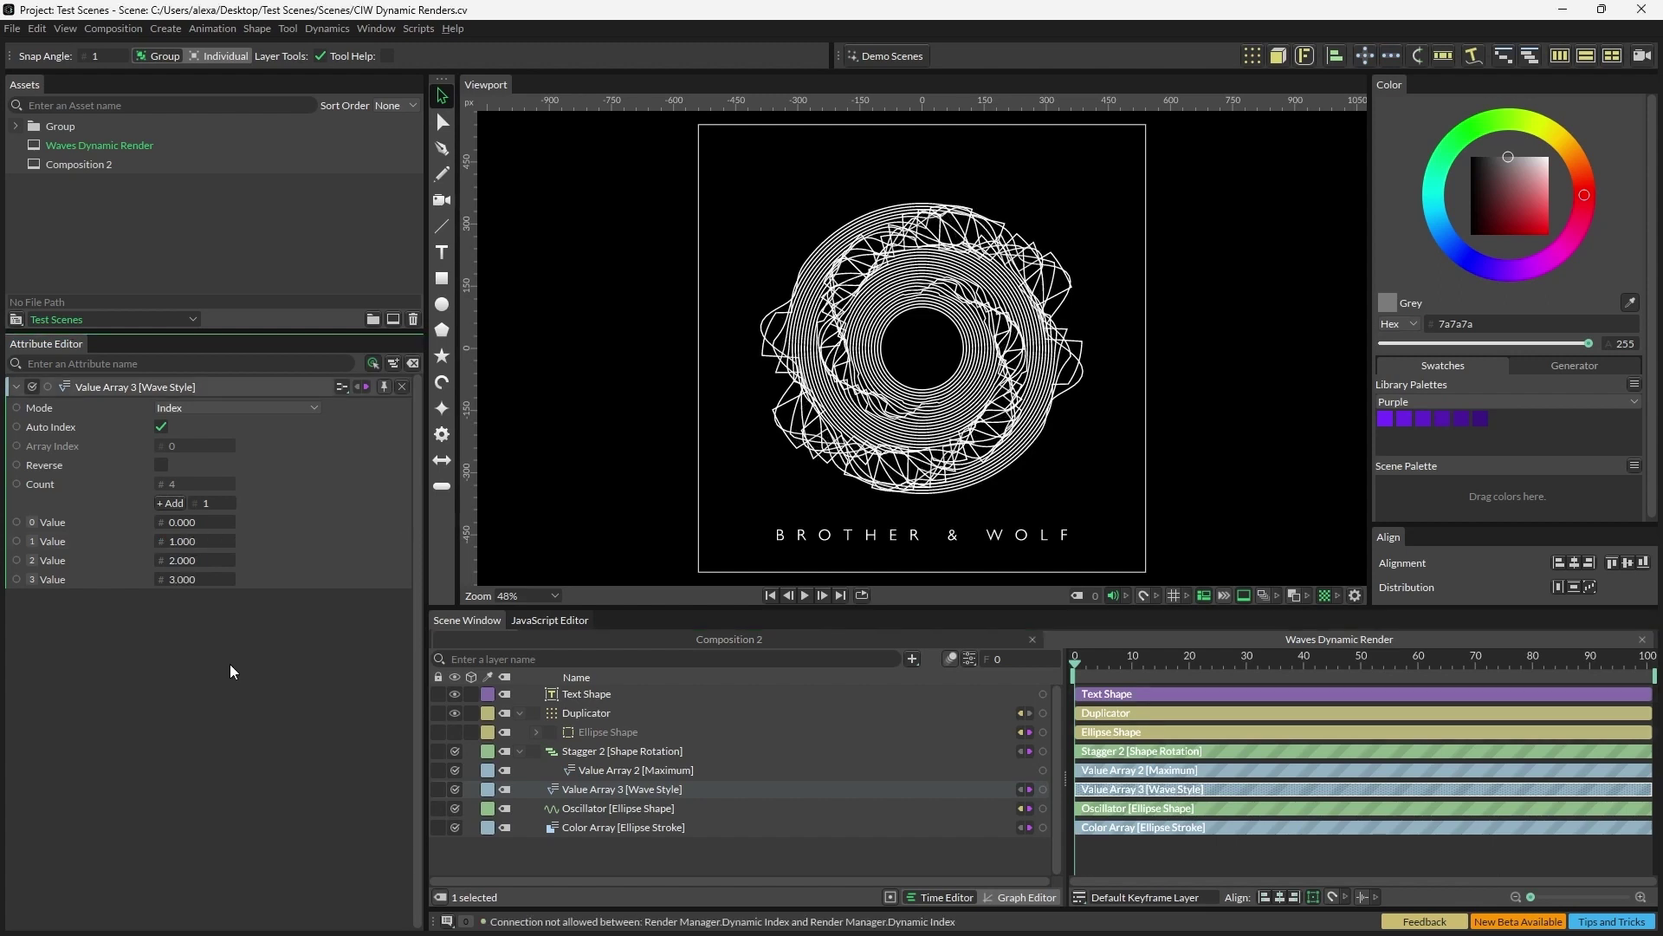
Link the Render Manager's Dynamic Index to the indices of Value Array 3, Value Array 2 [Maximum] and Color Array
{"action": "key", "text": "ctrl+shift+r"}
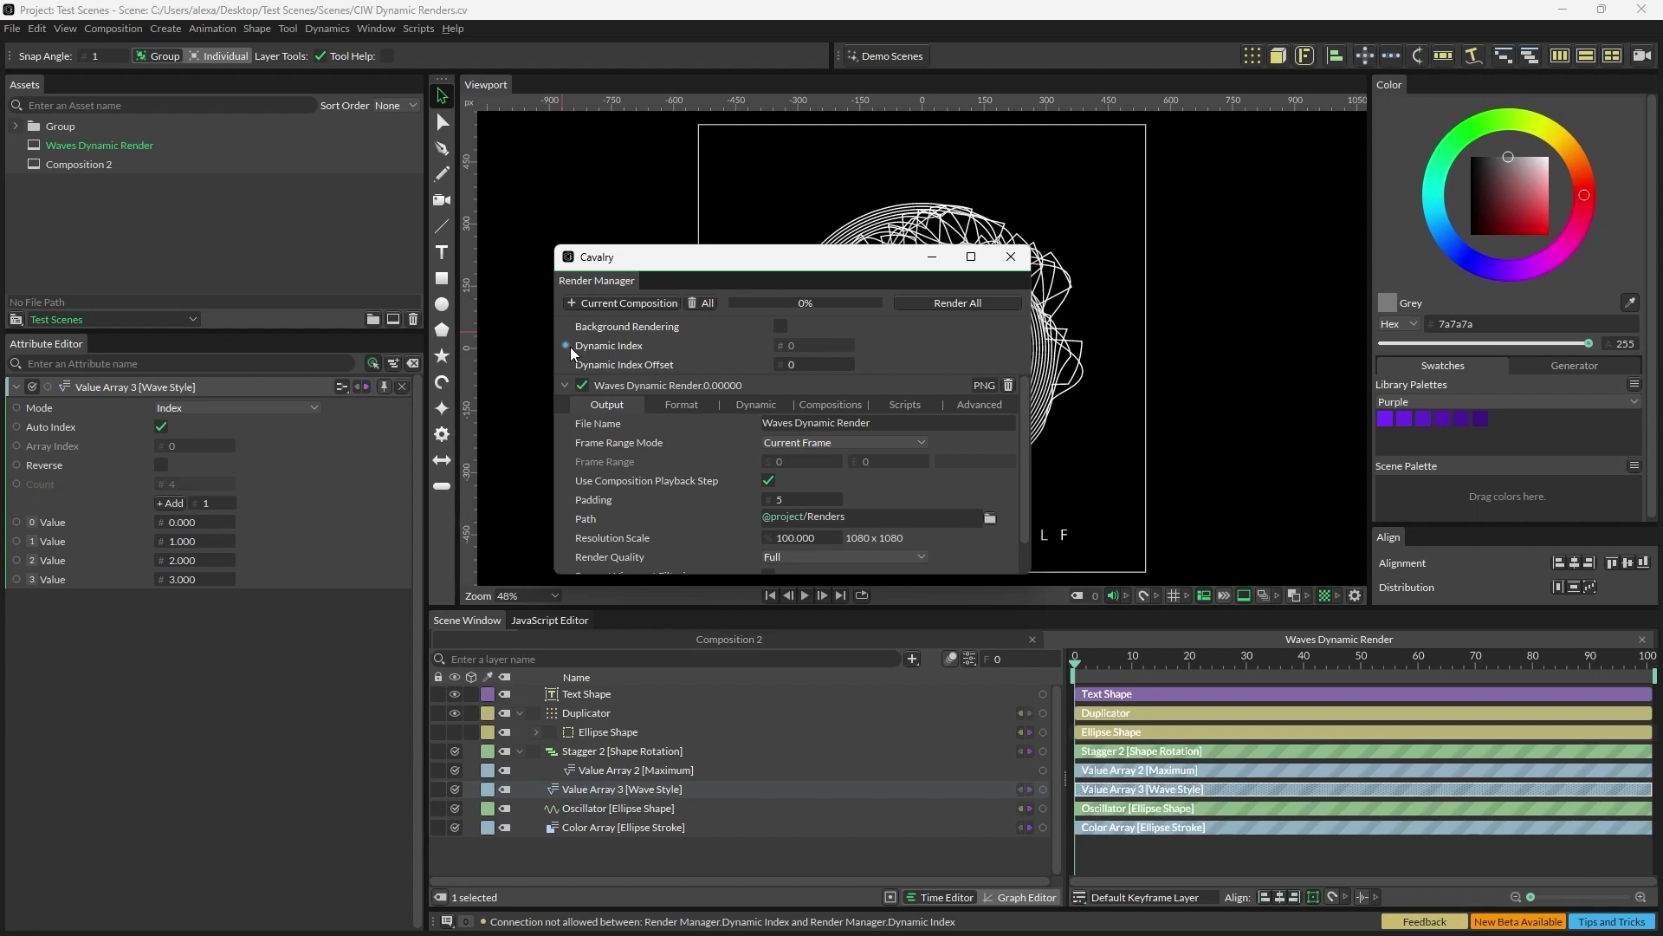
{"action": "left_click_drag", "start_coordinate": [566, 345], "coordinate": [39, 451]}
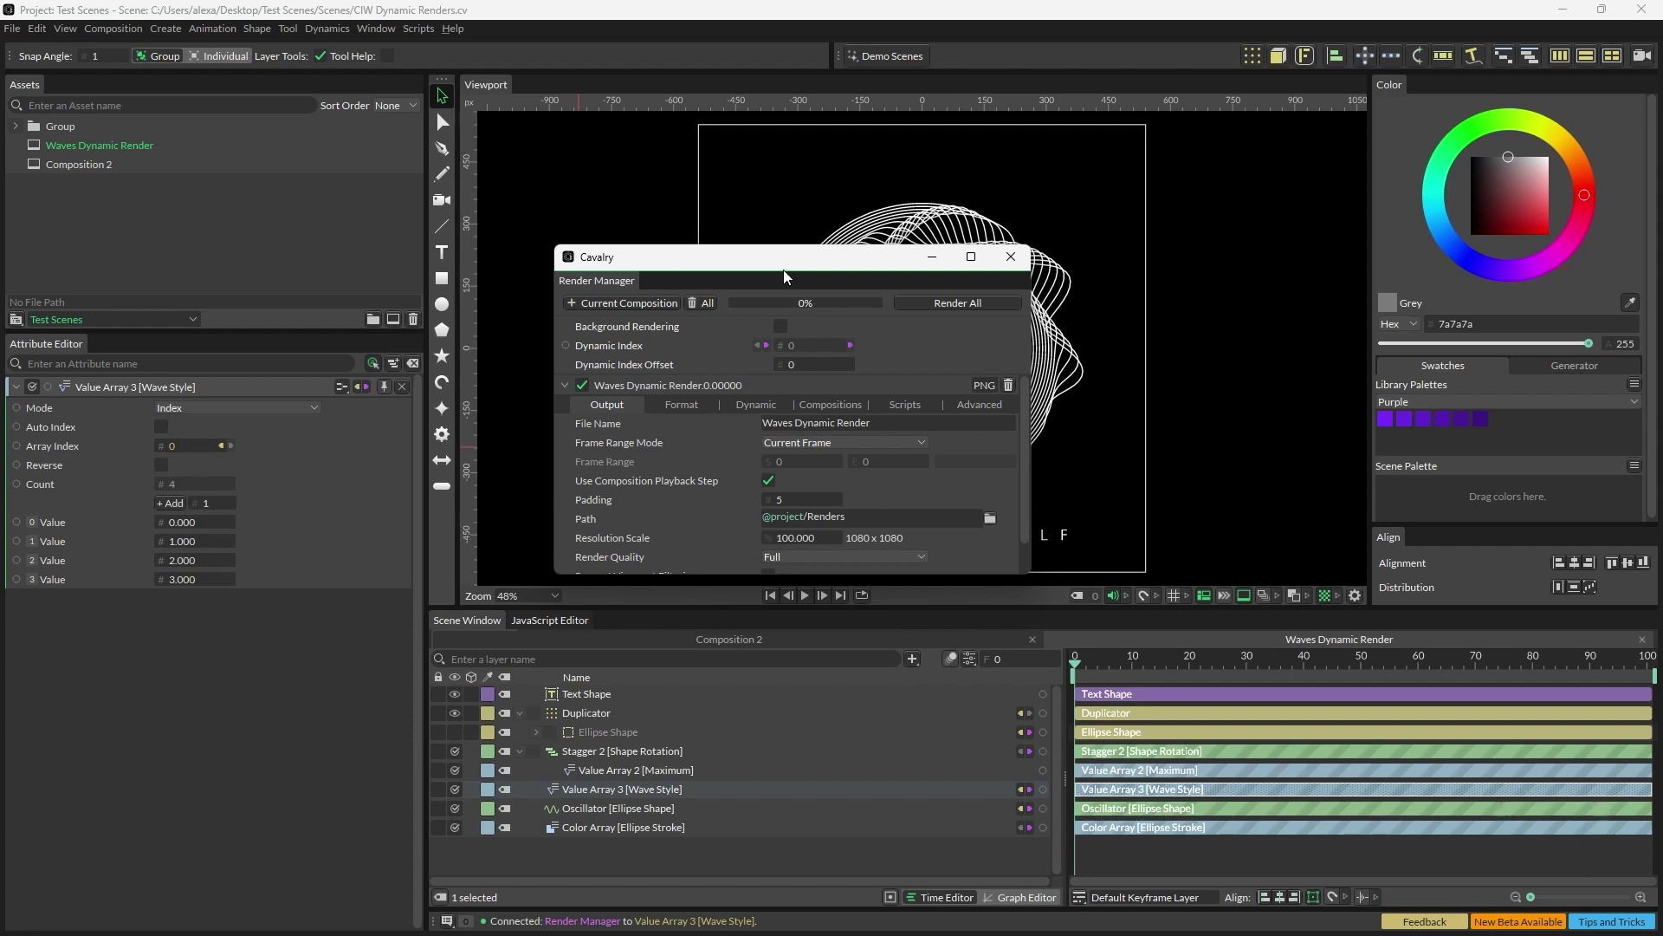
{"action": "left_click", "coordinate": [624, 770]}
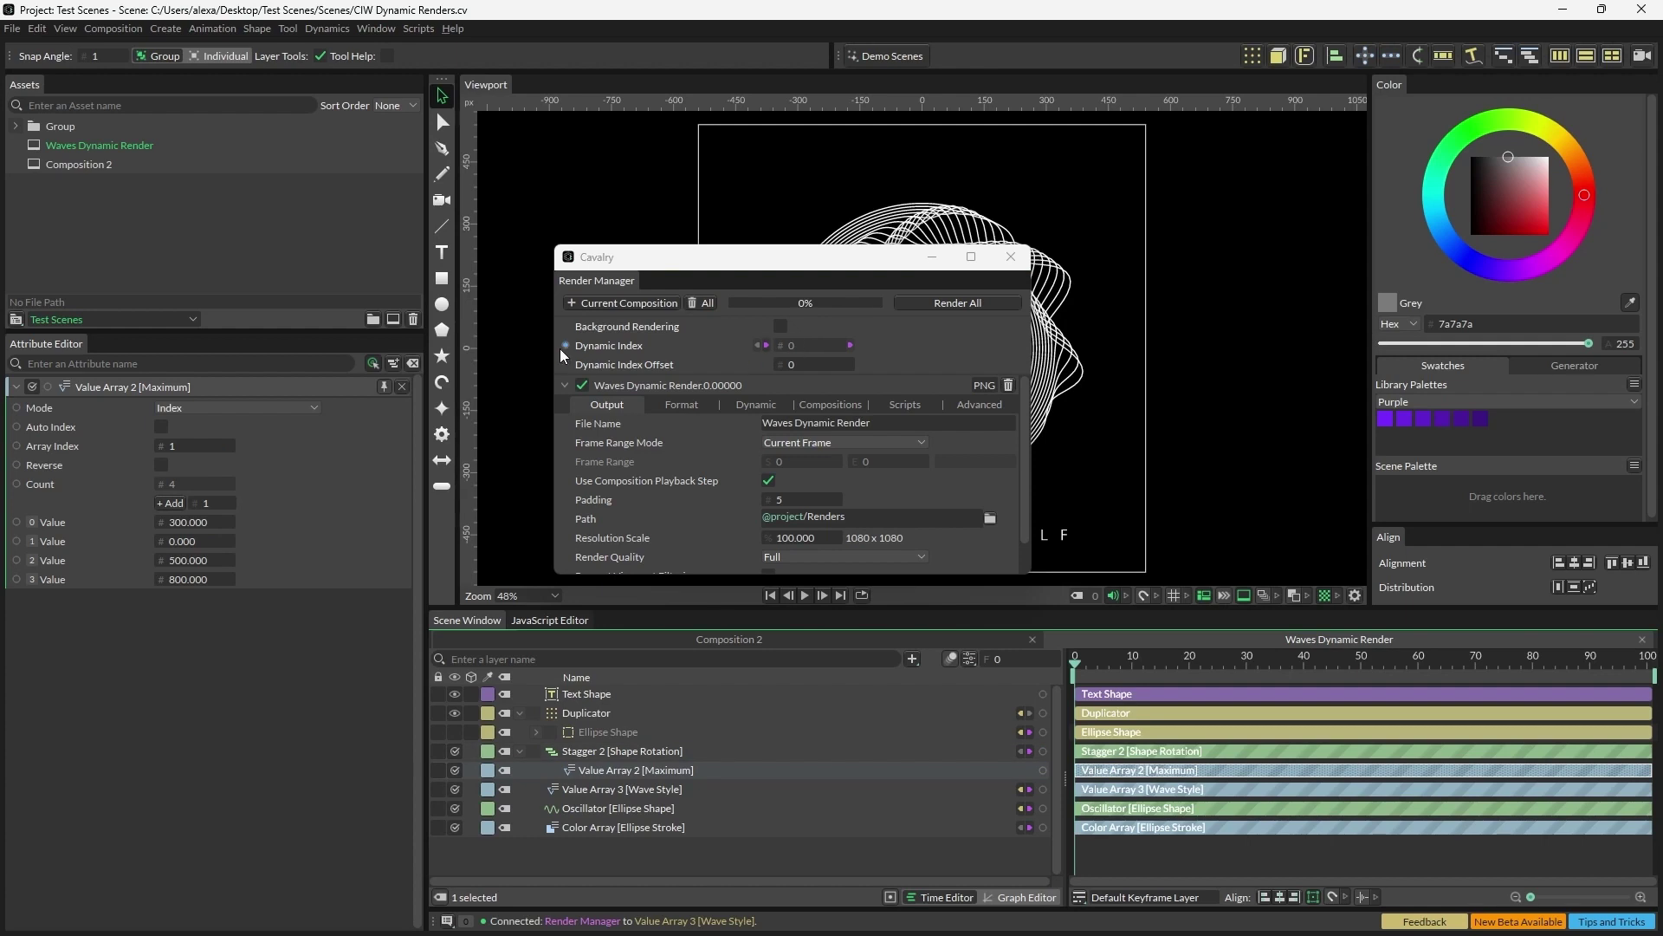
{"action": "left_click_drag", "start_coordinate": [562, 346], "coordinate": [54, 447]}
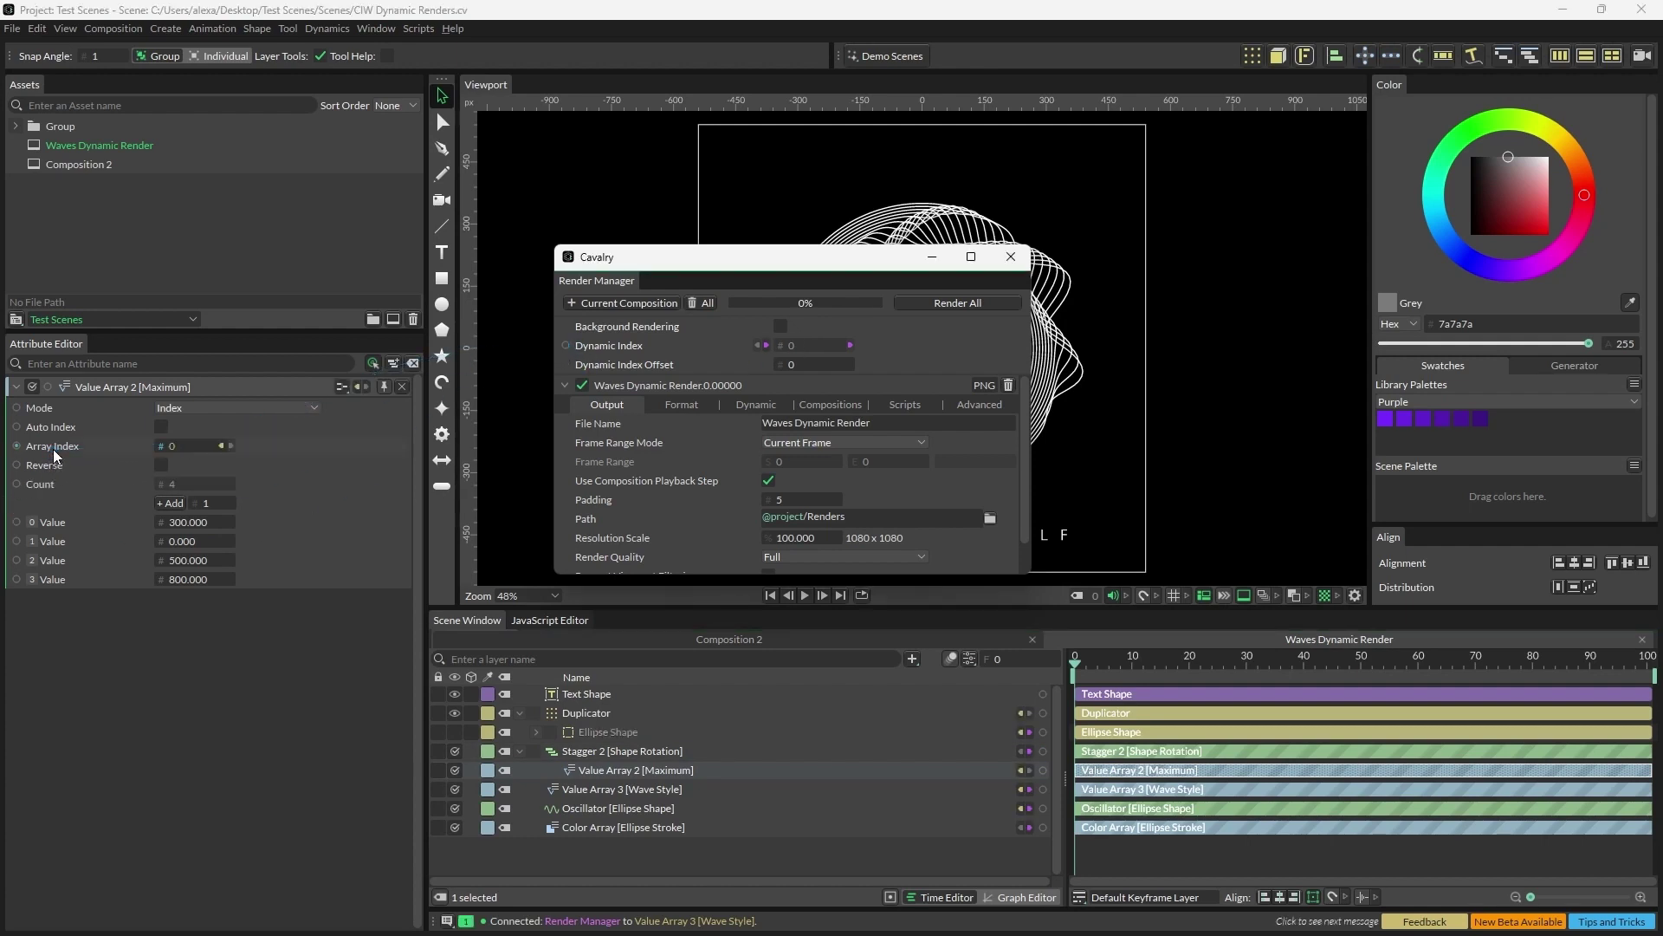
{"action": "left_click", "coordinate": [626, 827]}
{"action": "mouse_move", "coordinate": [568, 345]}
{"action": "left_mouse_down"}
{"action": "mouse_move", "coordinate": [8, 449]}
{"action": "mouse_move", "coordinate": [52, 428]}
{"action": "left_mouse_up"}
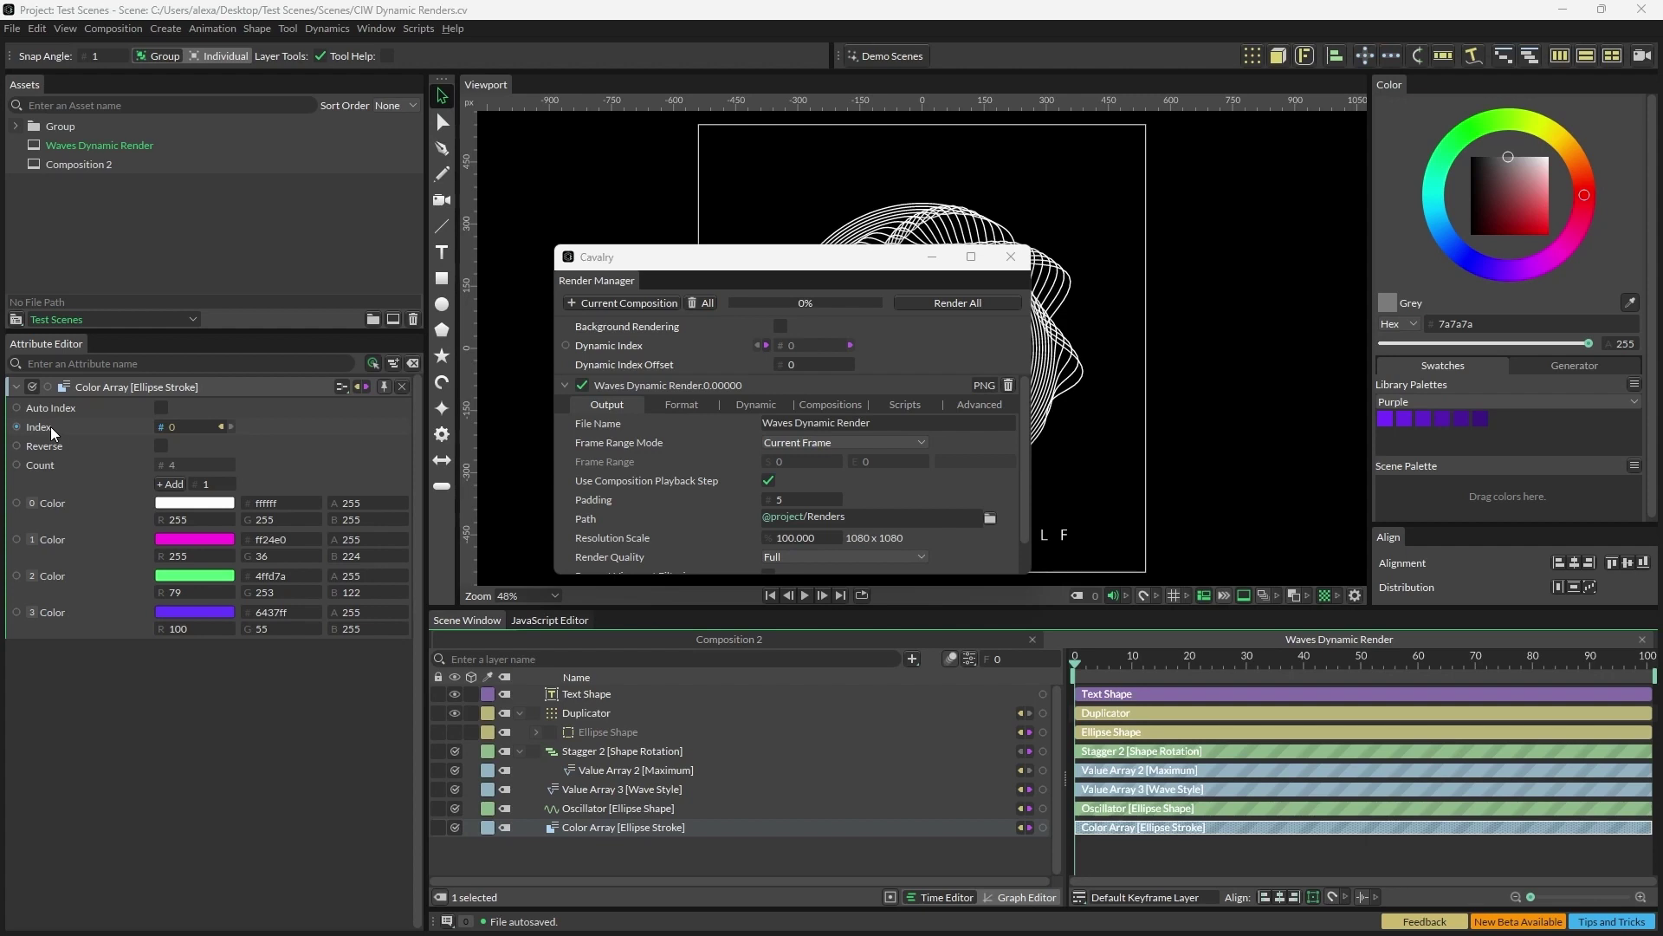
Open the Upload Preset Manager from the Window menu
{"action": "left_click", "coordinate": [376, 29]}
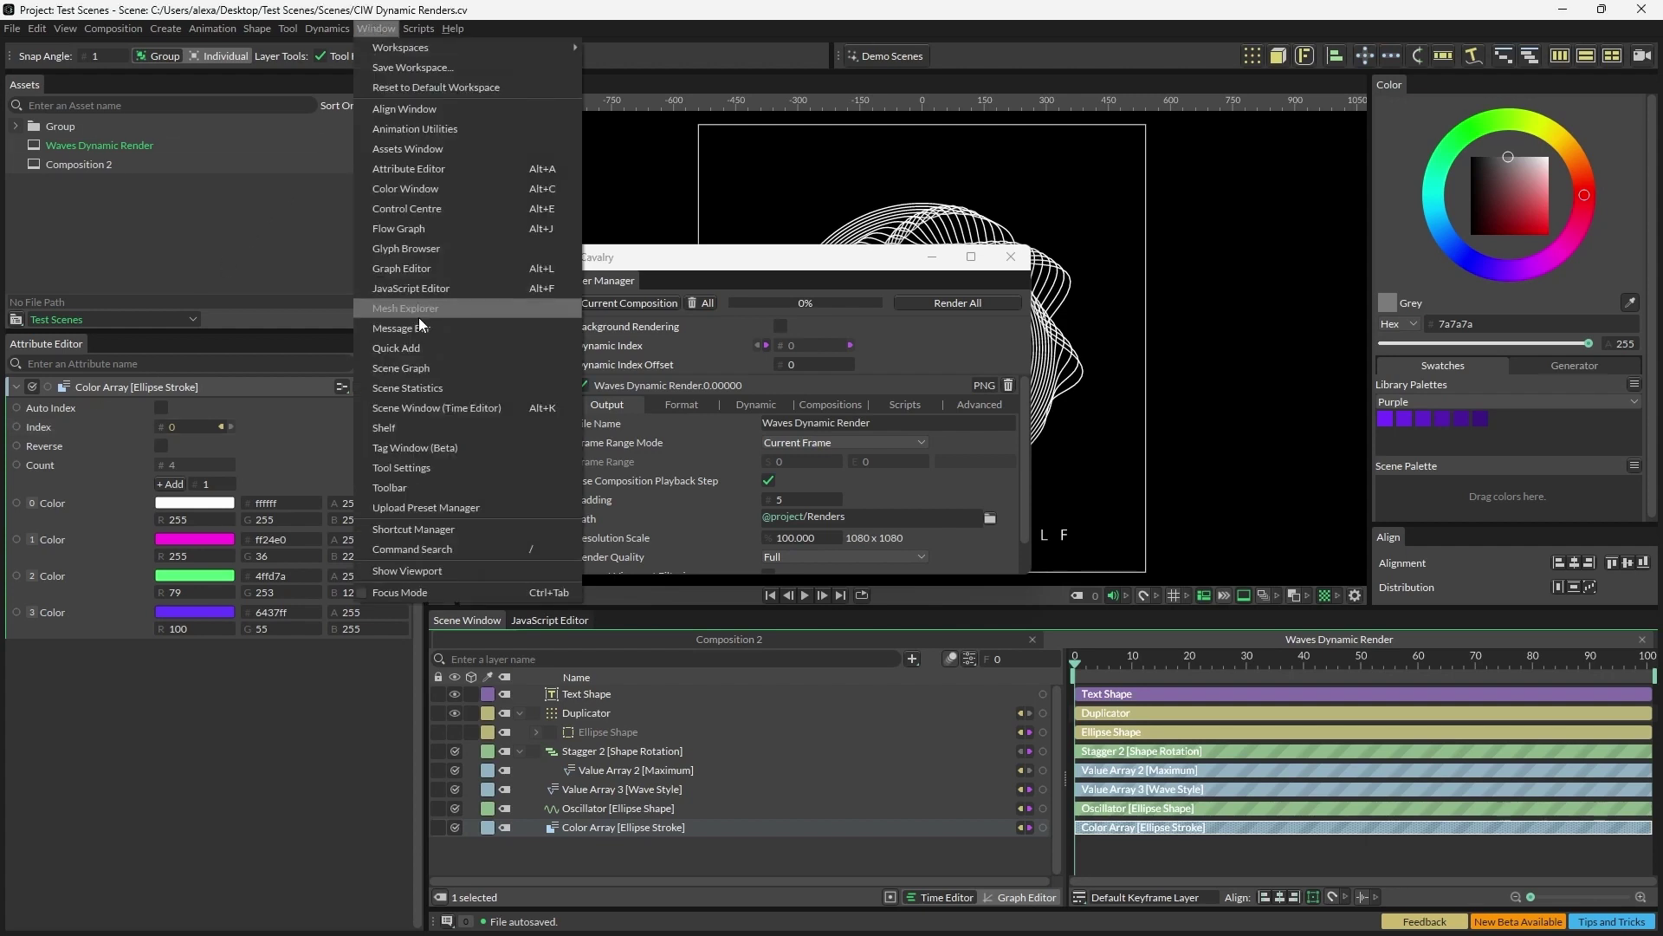
{"action": "left_click", "coordinate": [433, 507]}
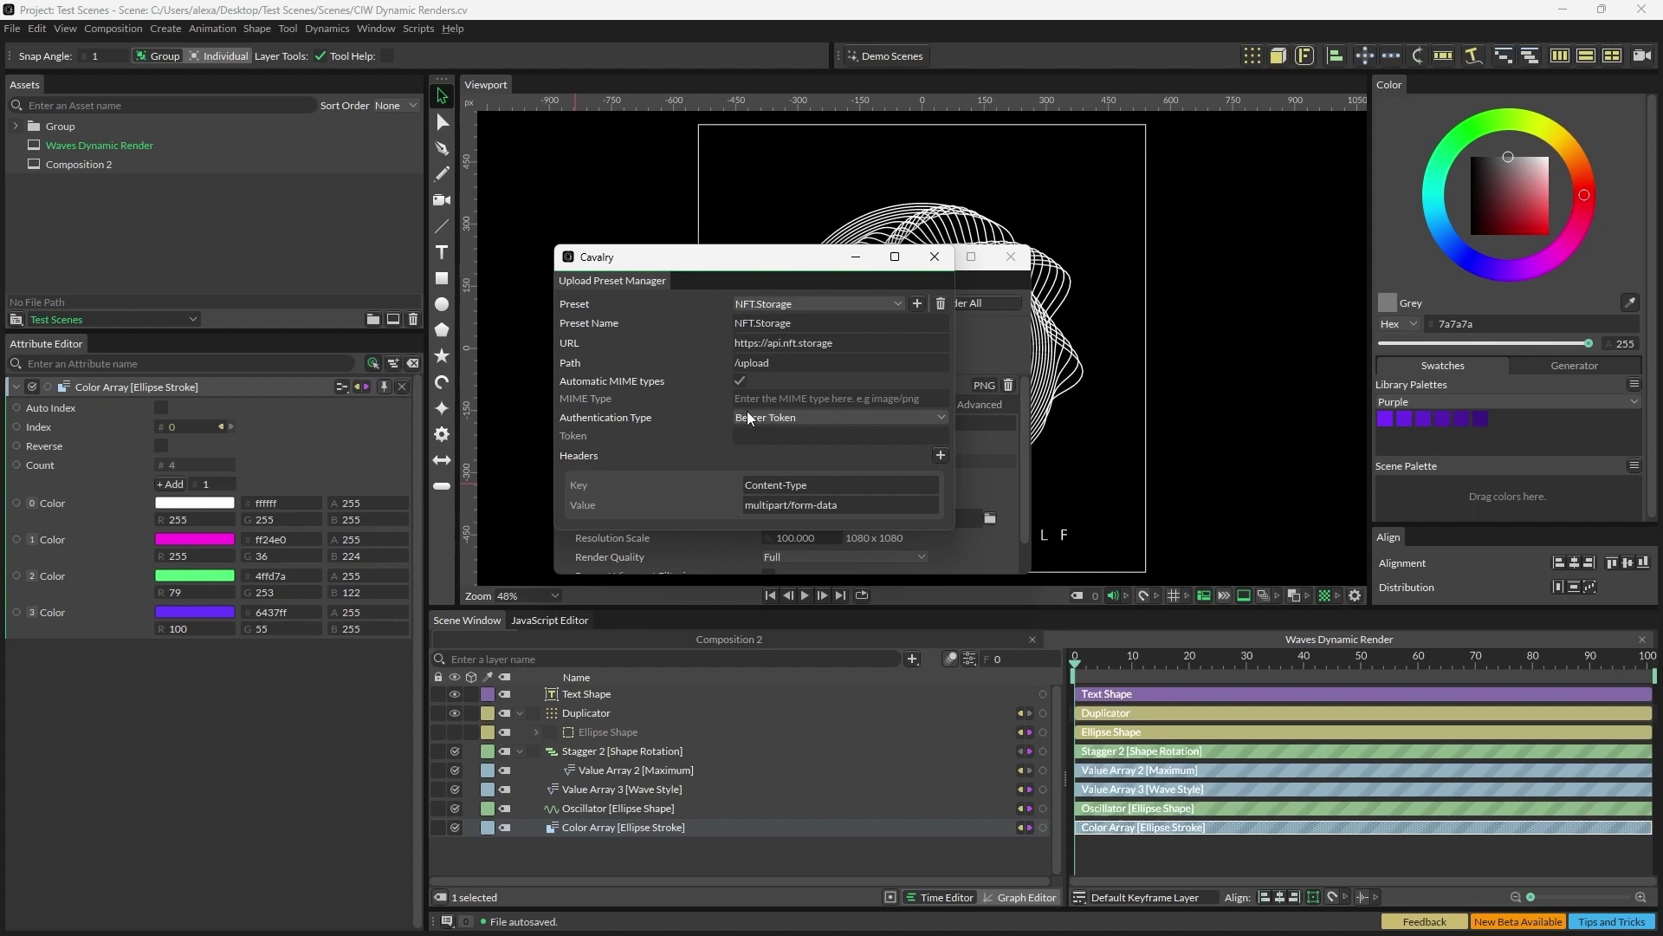
In Chrome, load the nft.storage website
{"action": "key", "text": "alt+Tab"}
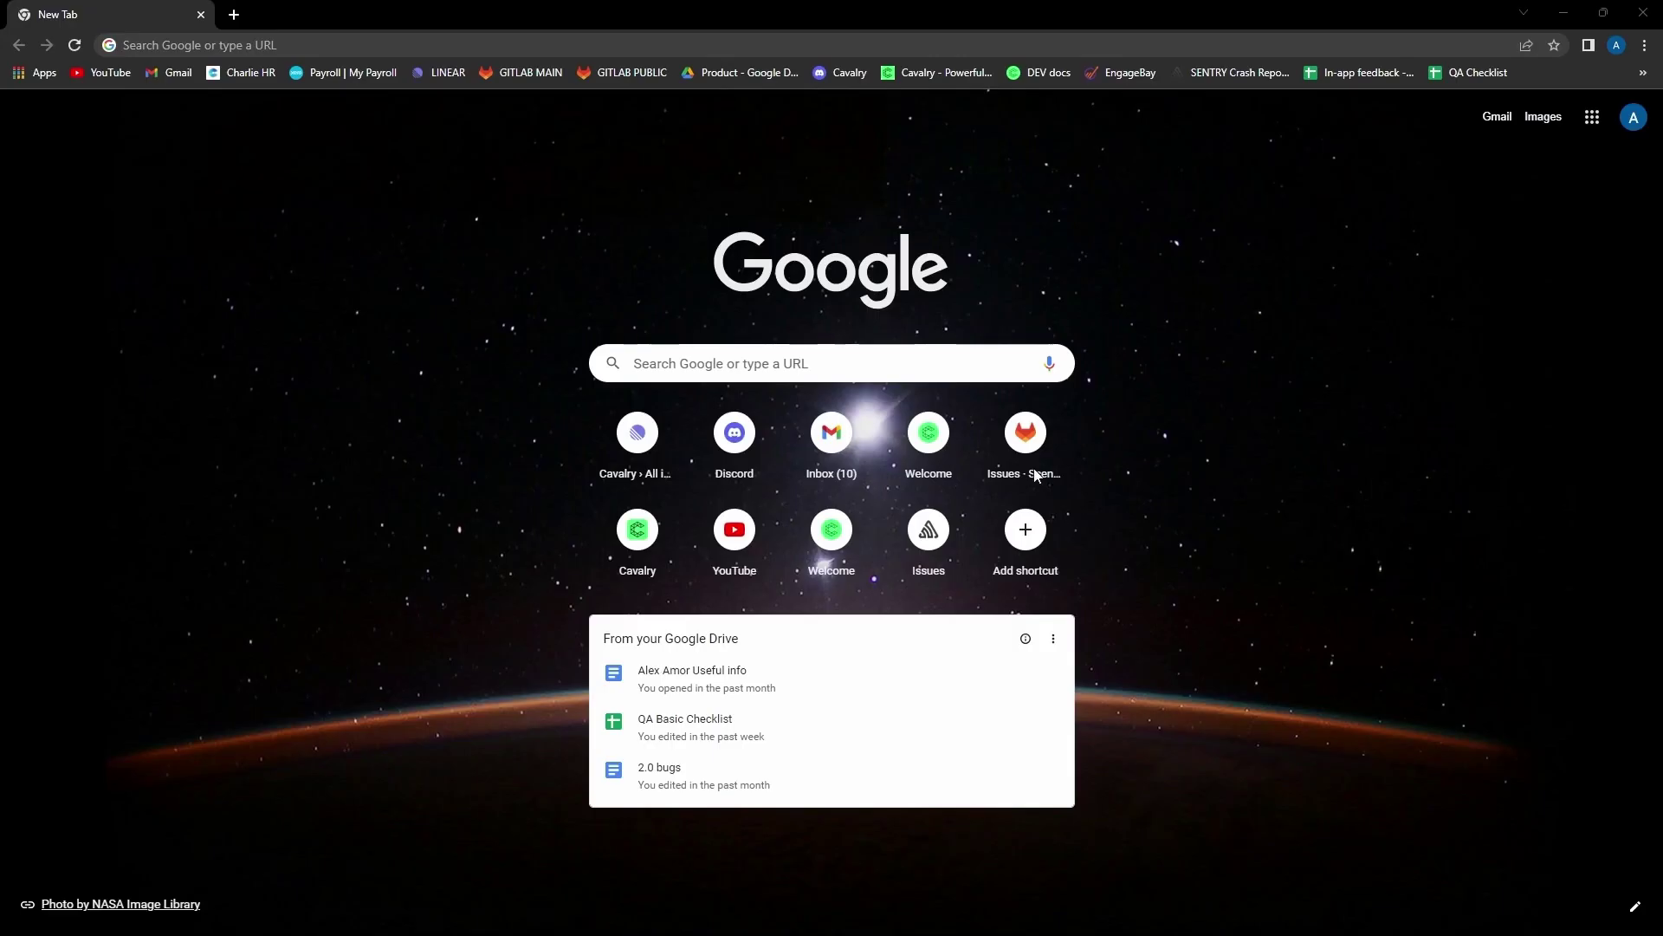
{"action": "left_click", "coordinate": [305, 48]}
{"action": "type", "text": "nf"}
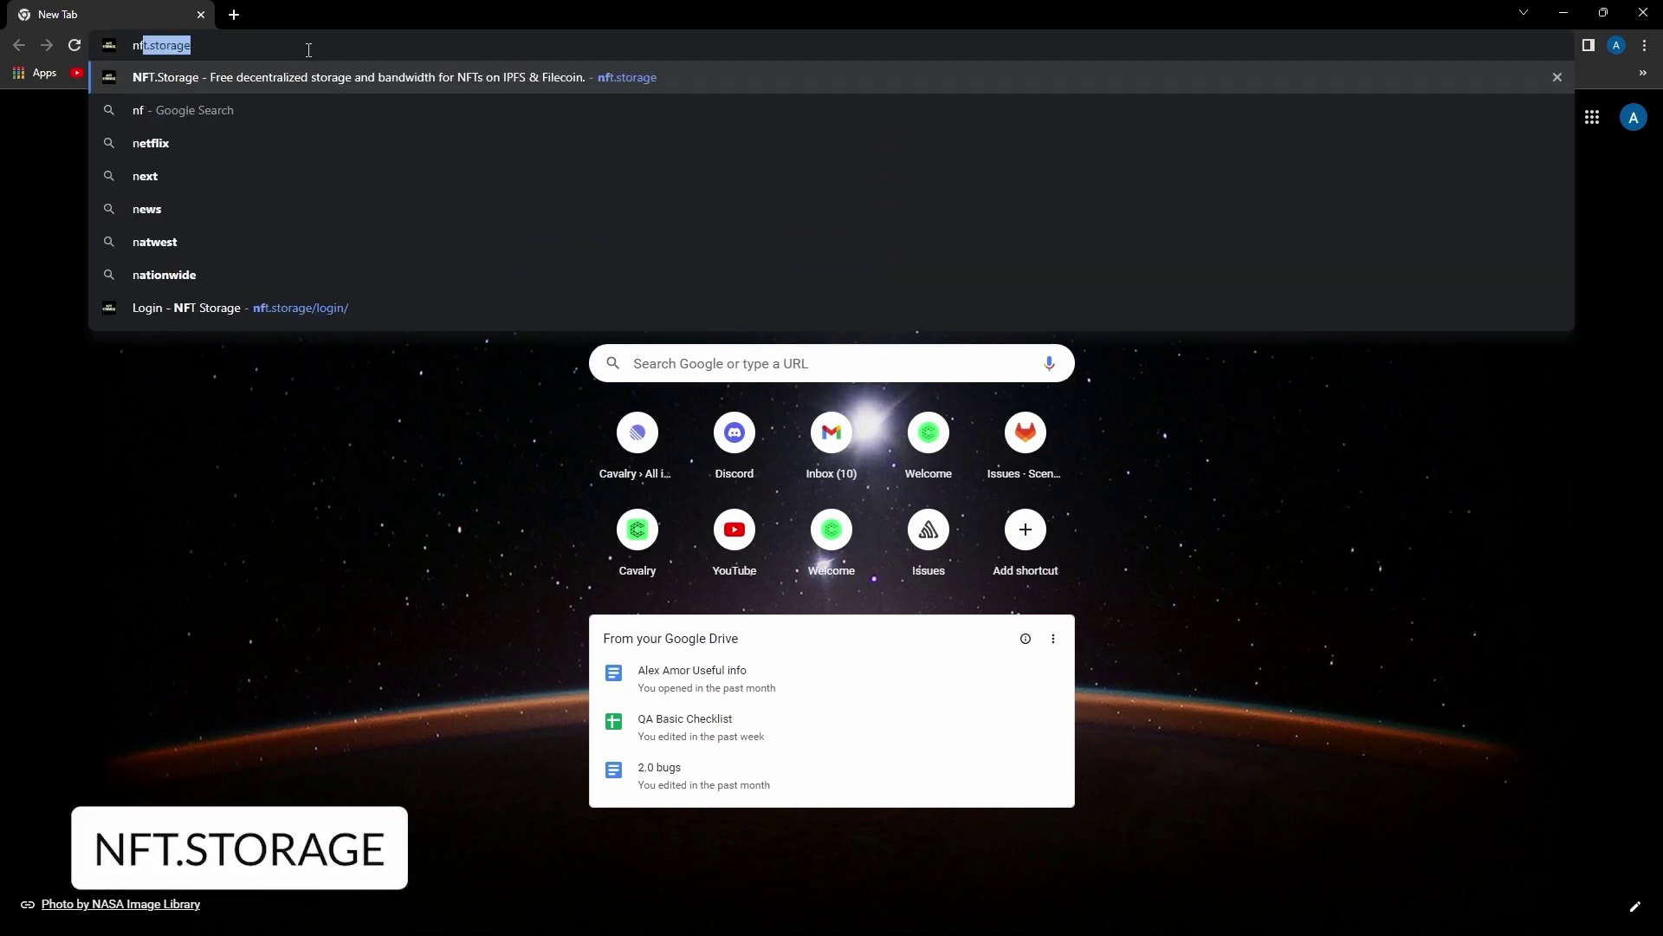
{"action": "type", "text": "t.storage"}
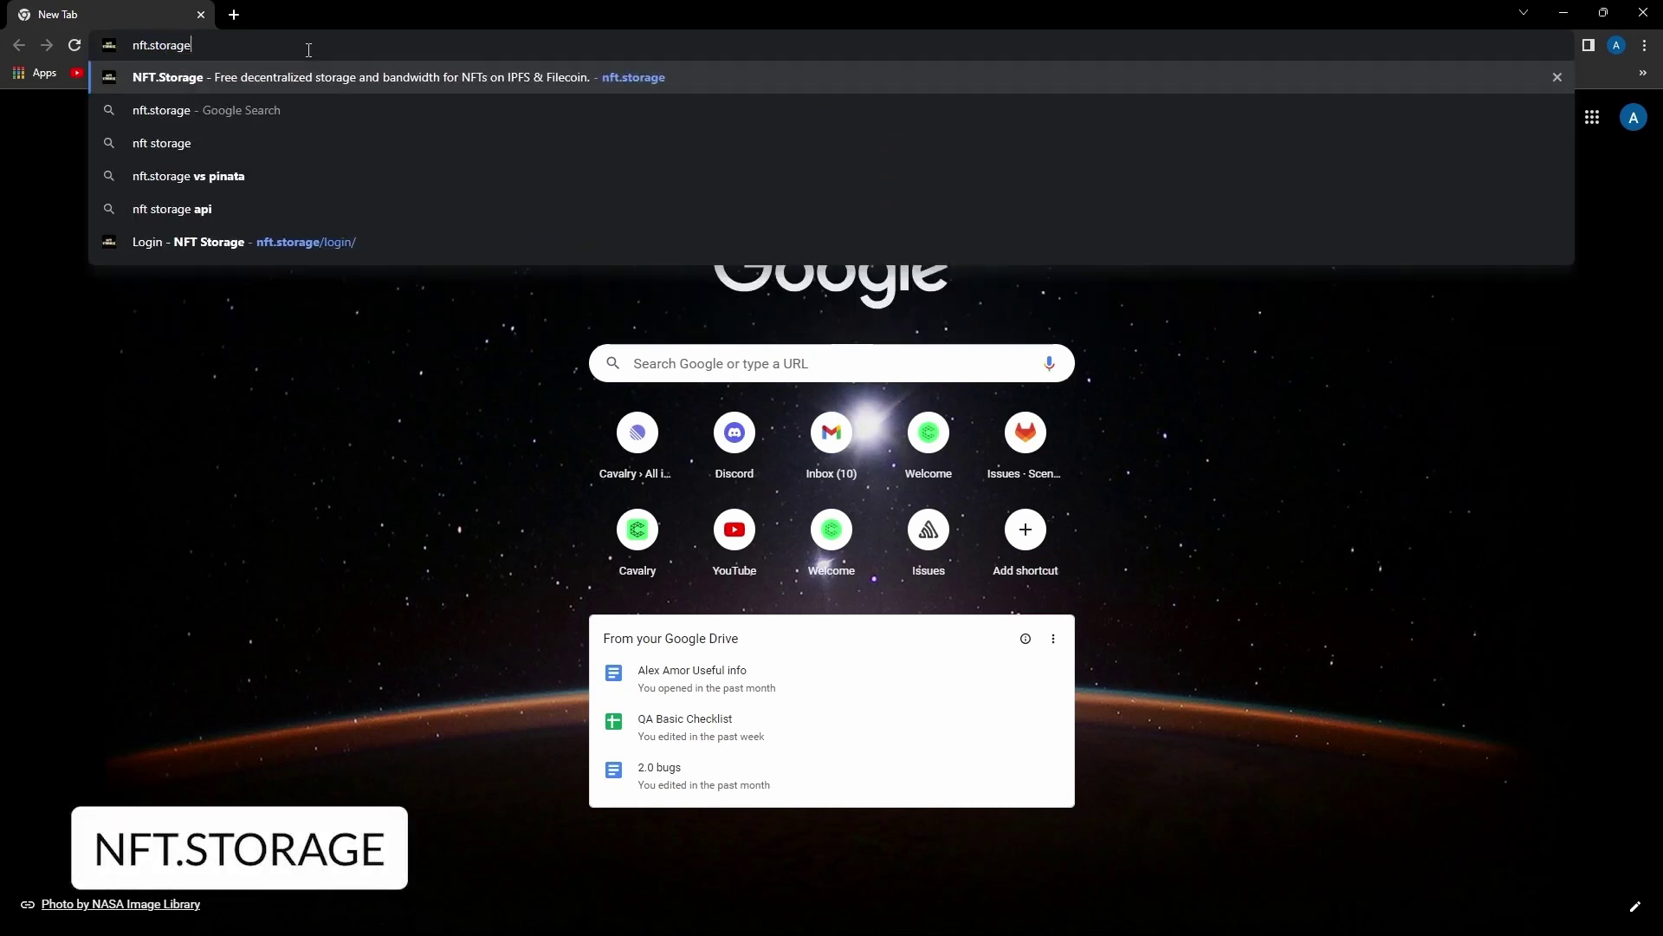
{"action": "key", "text": "Return"}
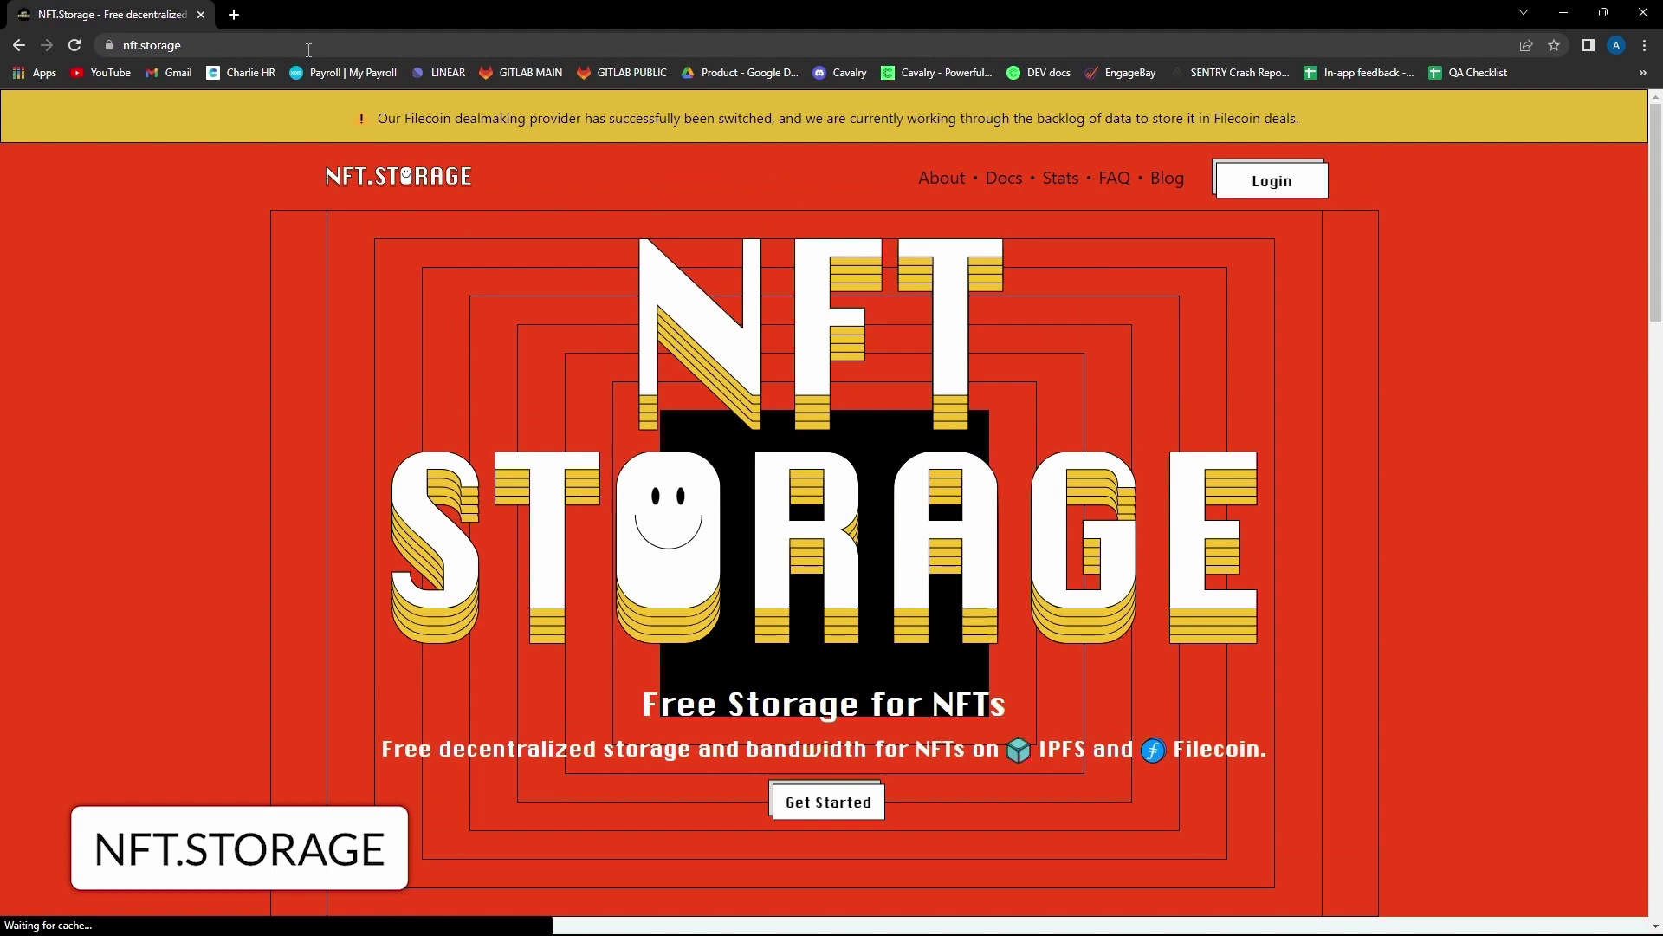
Log in to NFT.Storage and create a new API key named 'Brother And Wolf'
{"action": "left_click", "coordinate": [1263, 191]}
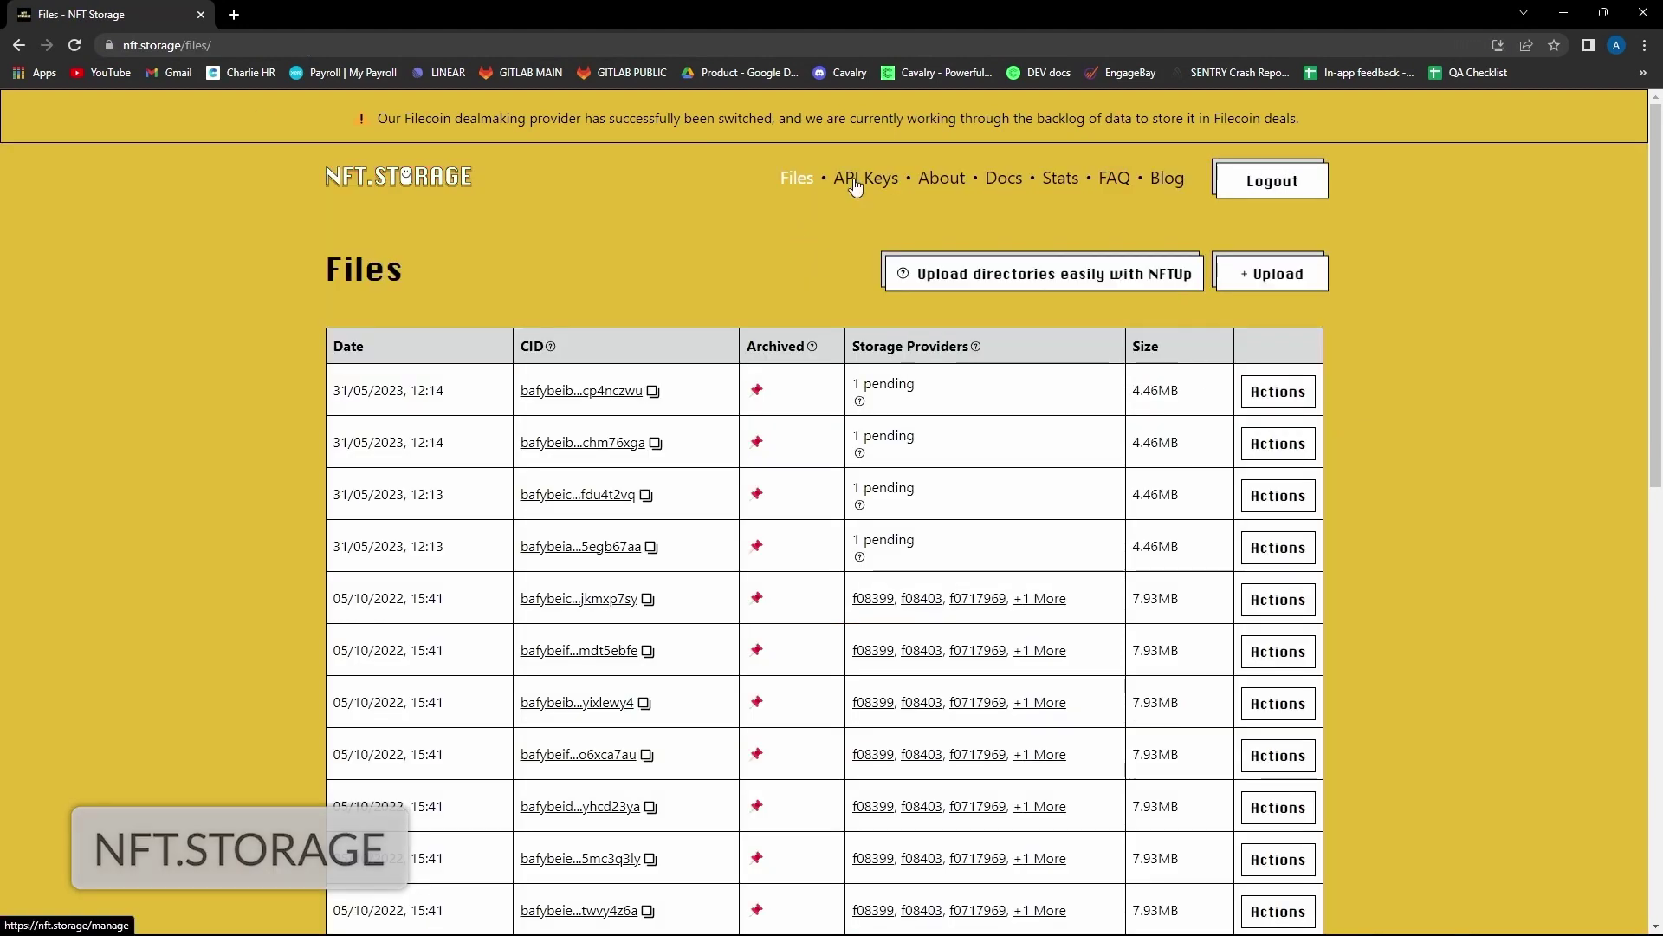
{"action": "left_click", "coordinate": [855, 186]}
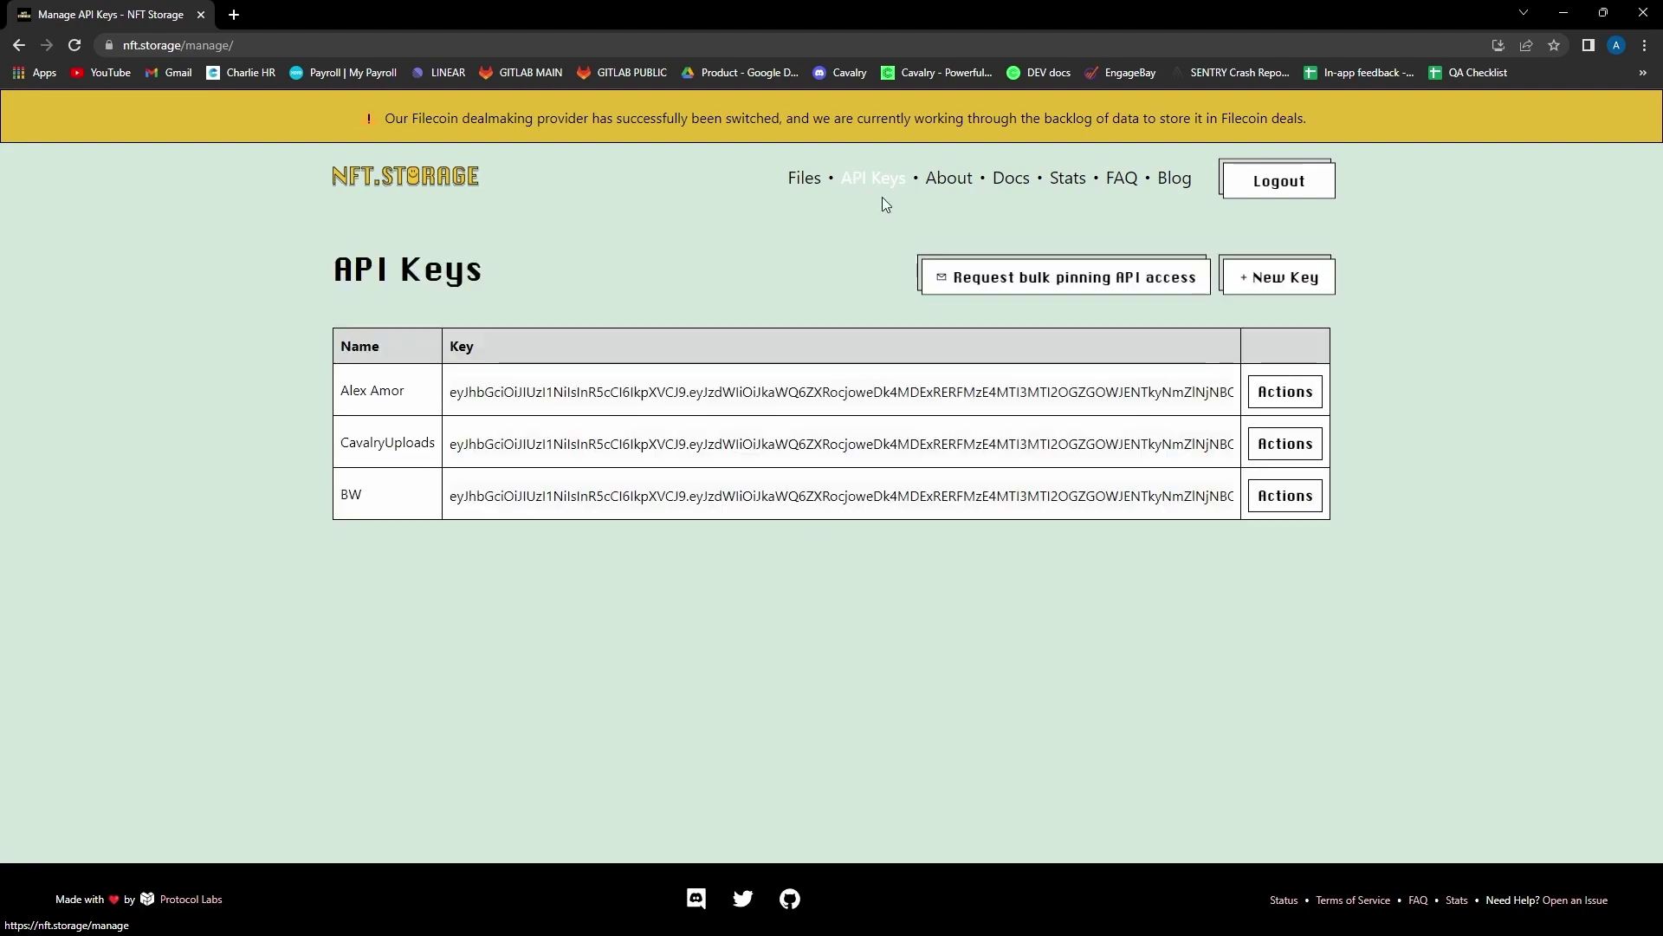
{"action": "left_click", "coordinate": [1277, 278]}
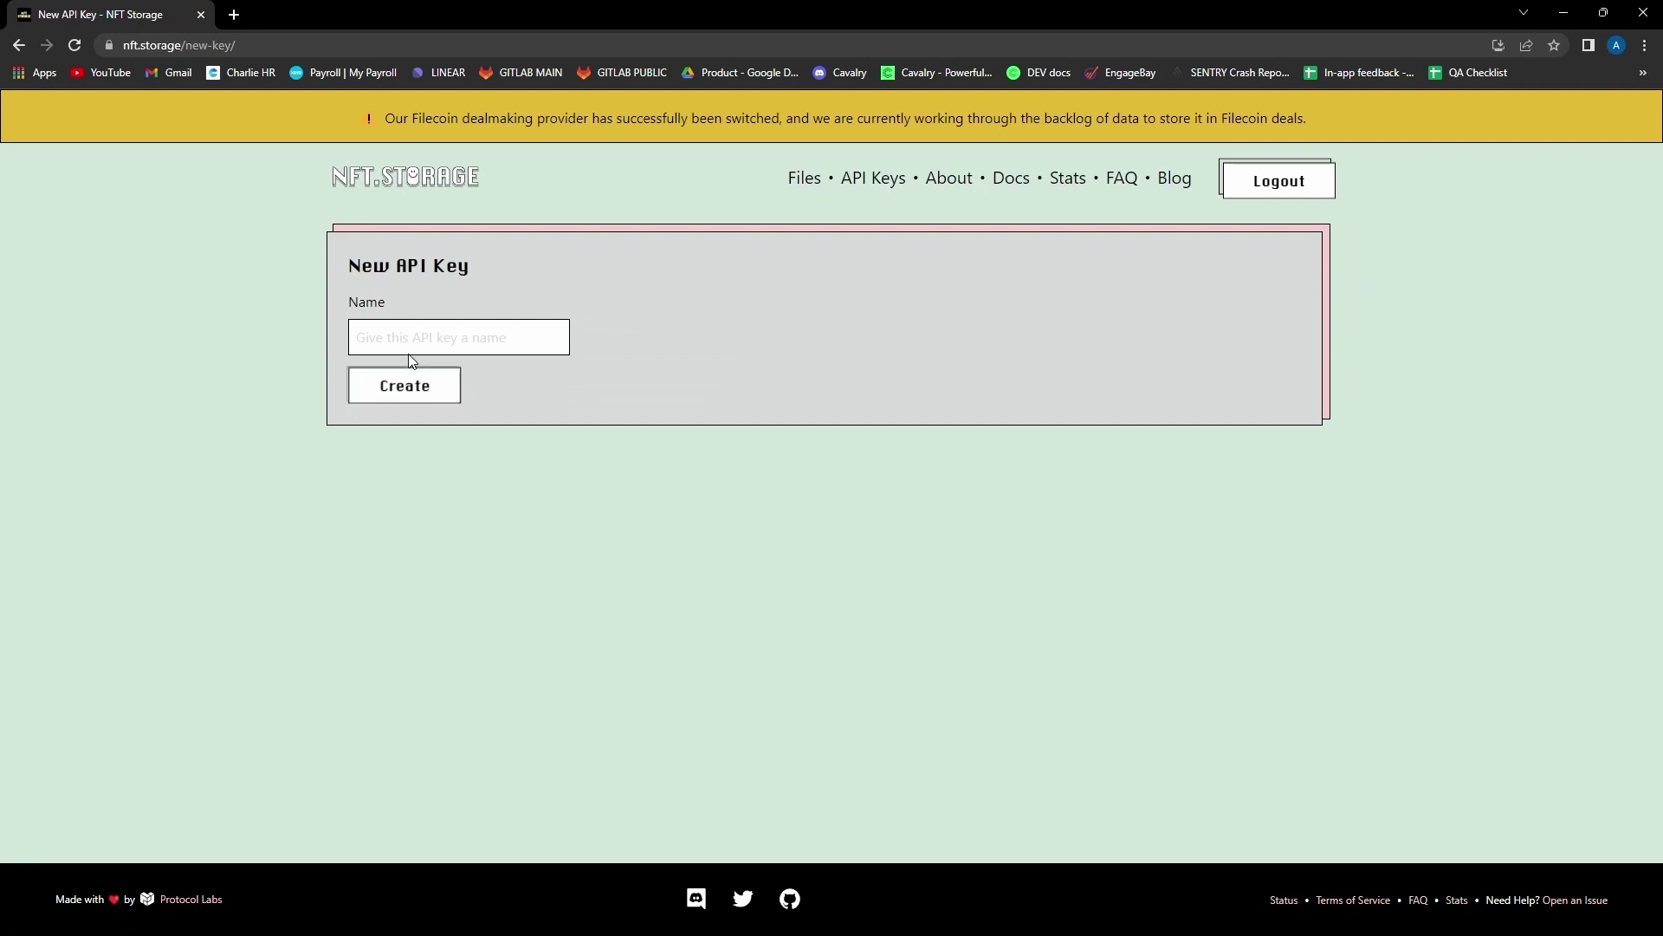
{"action": "left_click", "coordinate": [480, 340]}
{"action": "type", "text": "B"}
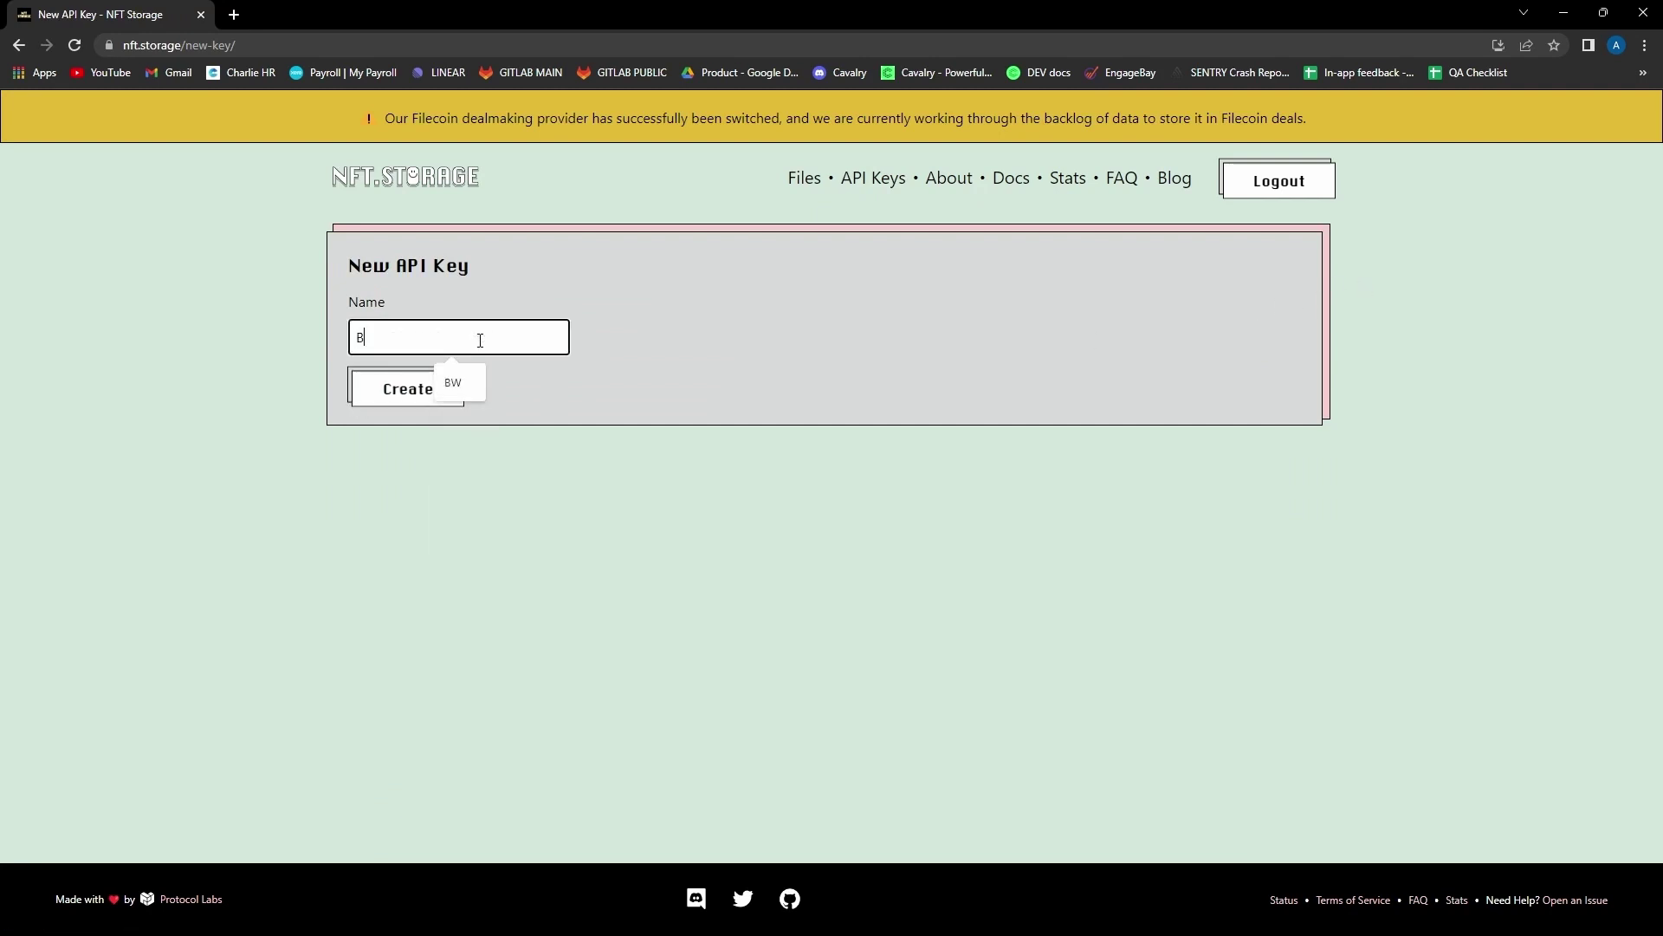
{"action": "type", "text": "rother And Wolf"}
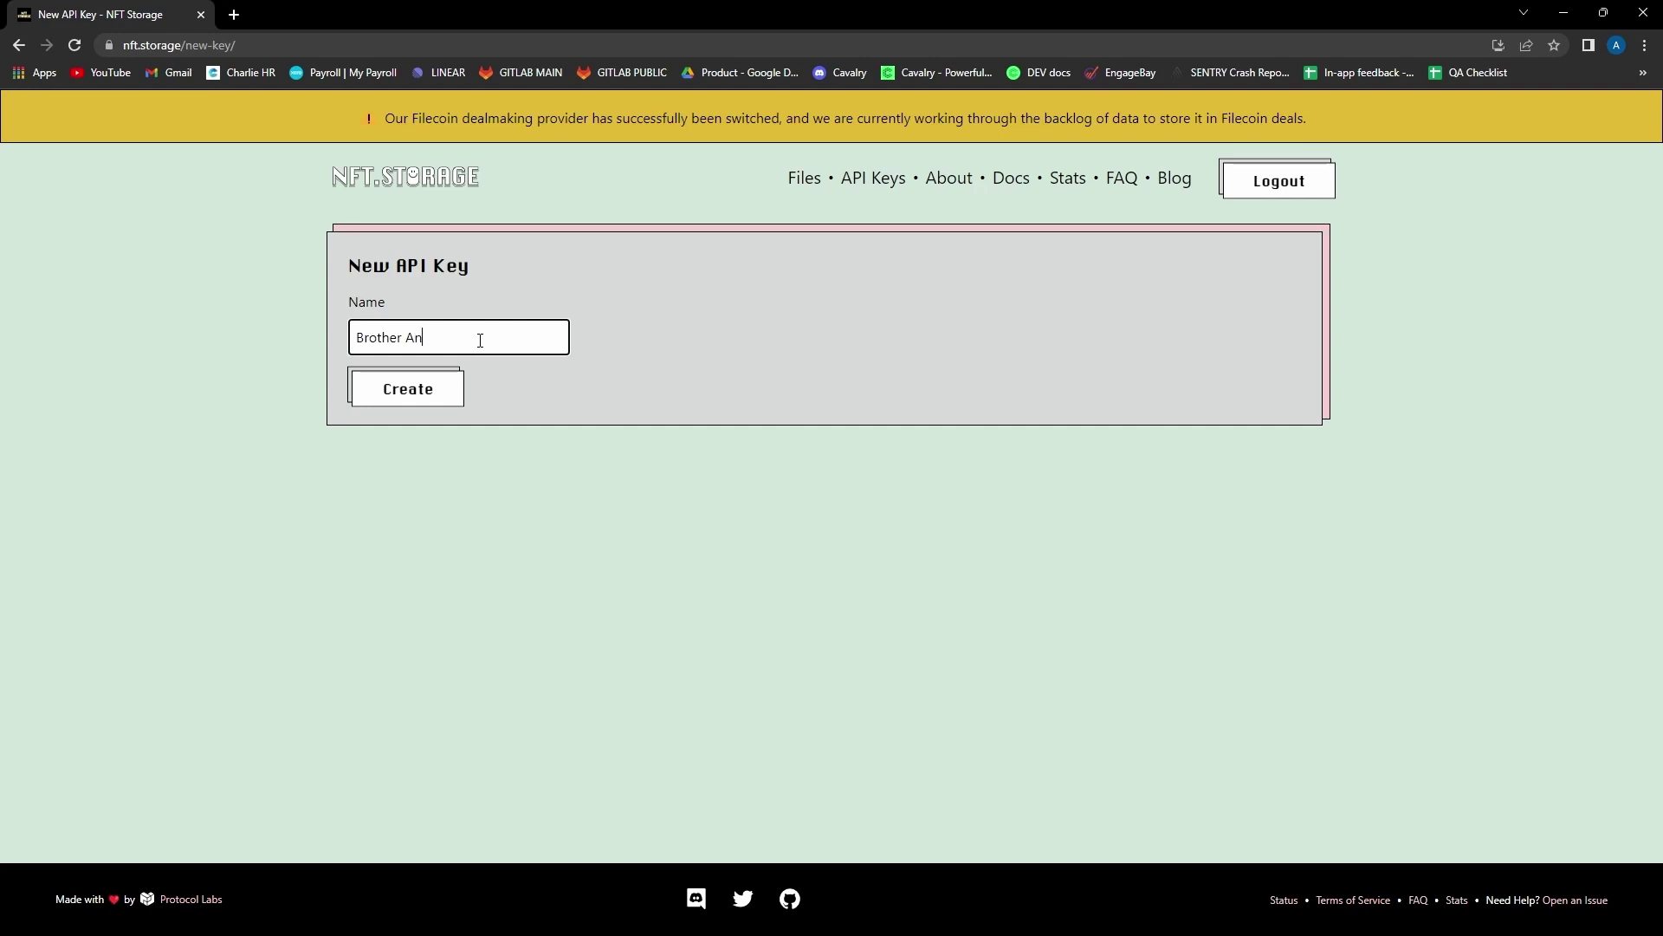
{"action": "left_click", "coordinate": [435, 392]}
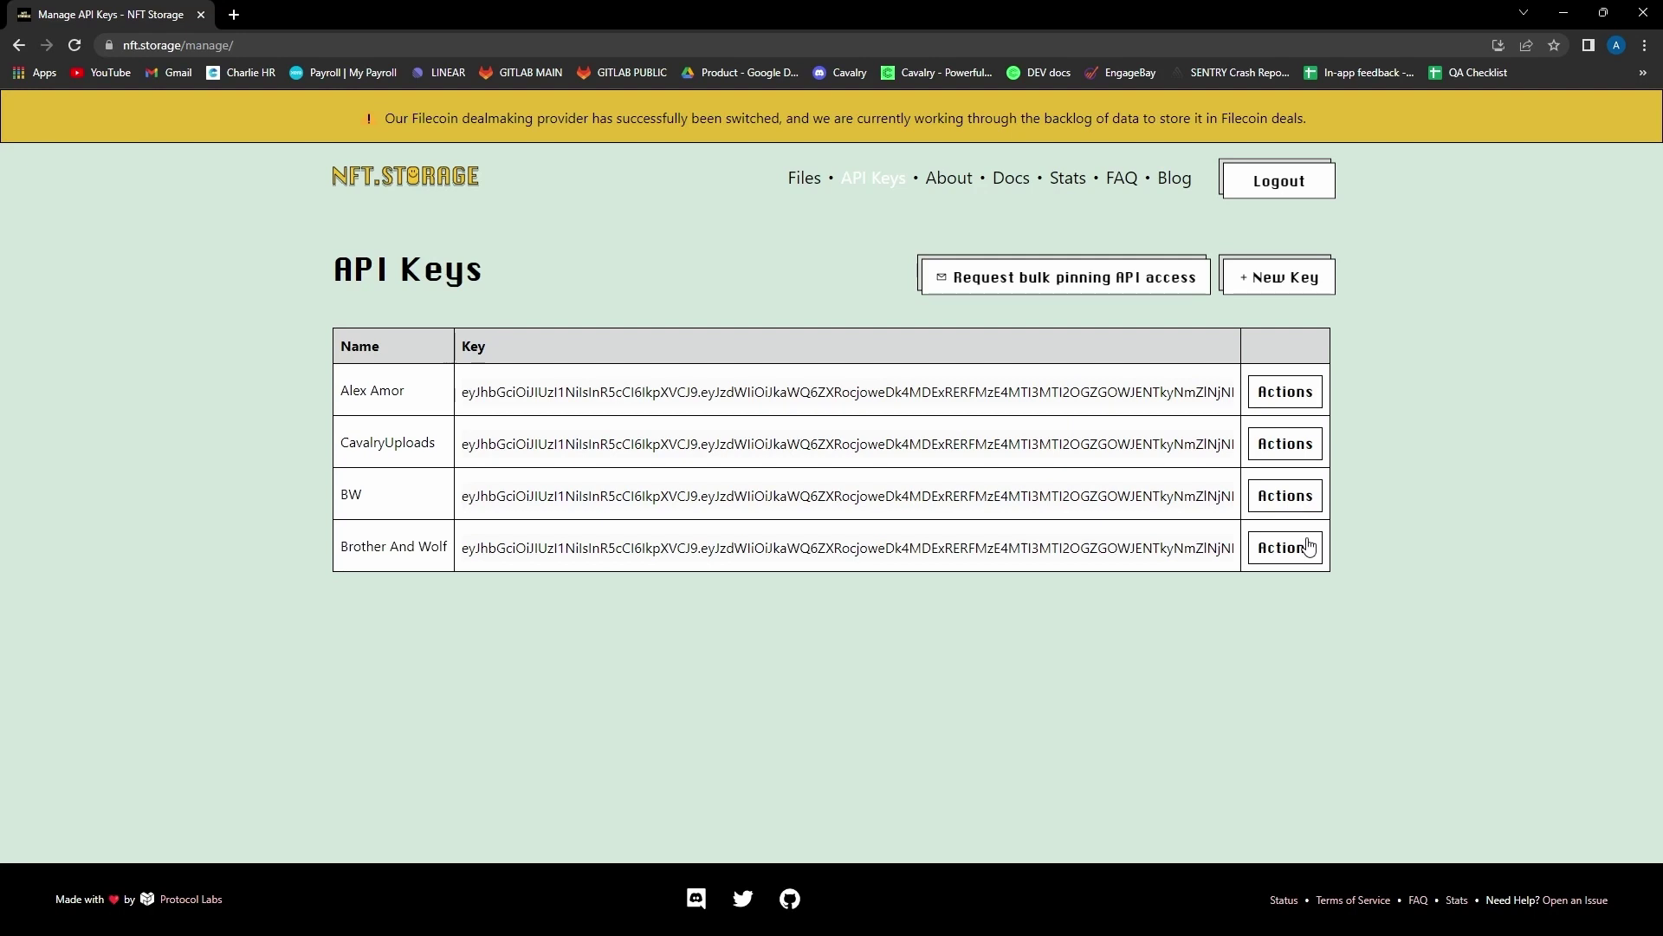
Copy the Brother And Wolf key's token and return to Cavalry
{"action": "left_click", "coordinate": [1318, 554]}
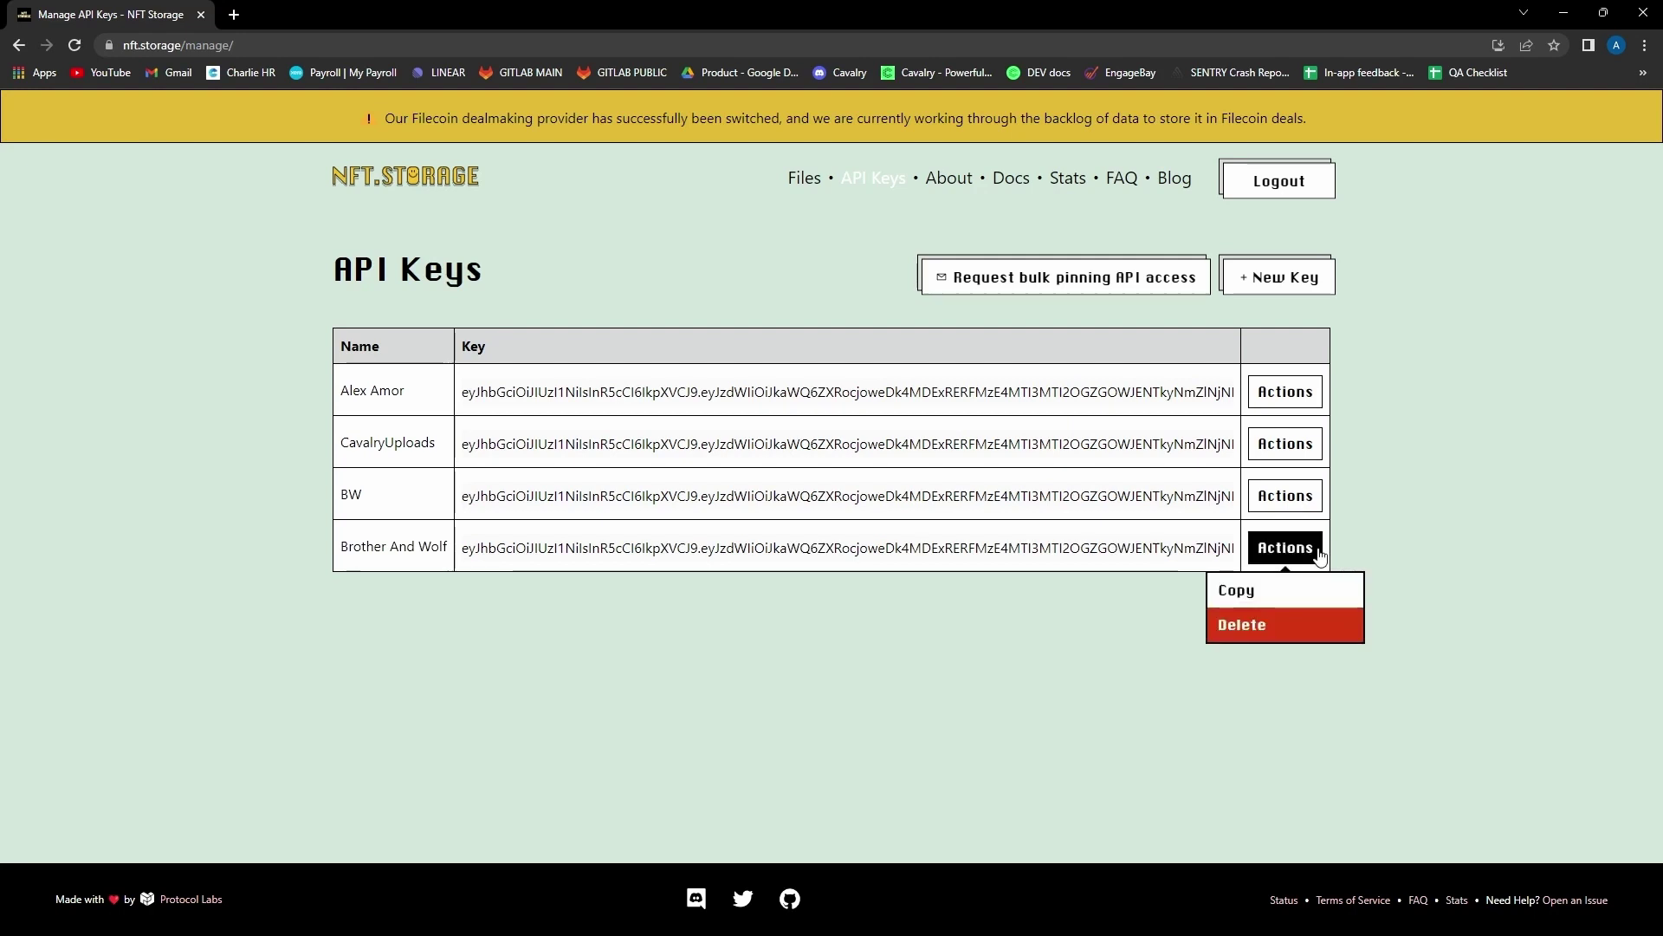
{"action": "left_click", "coordinate": [1317, 600]}
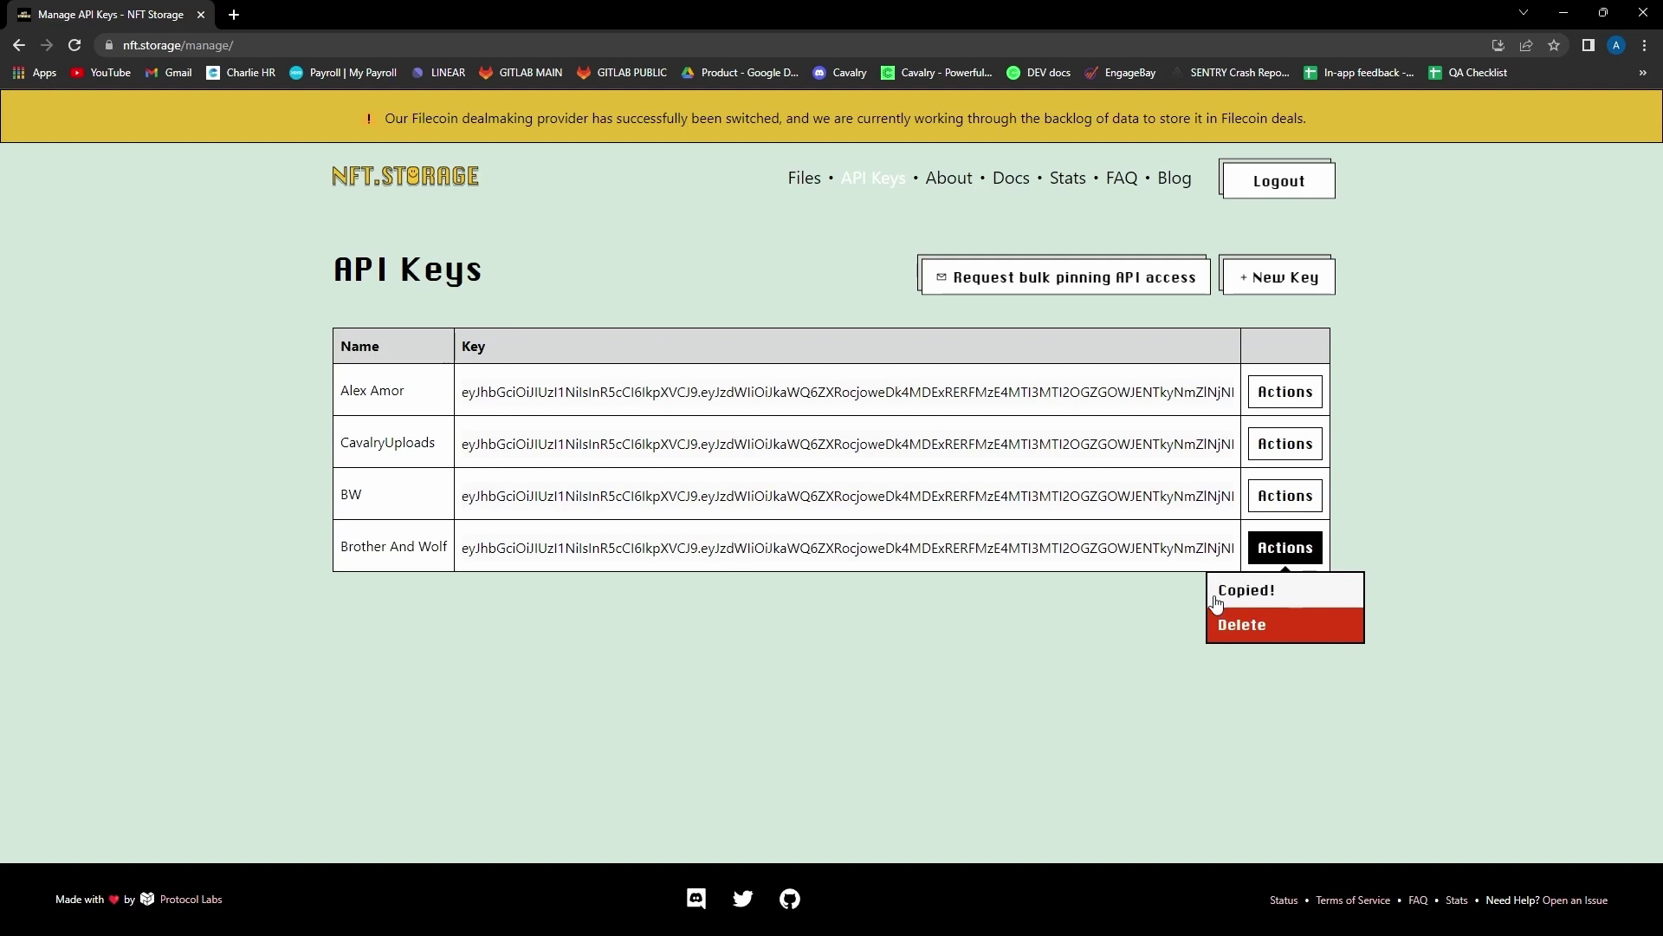
{"action": "key", "text": "alt+Tab"}
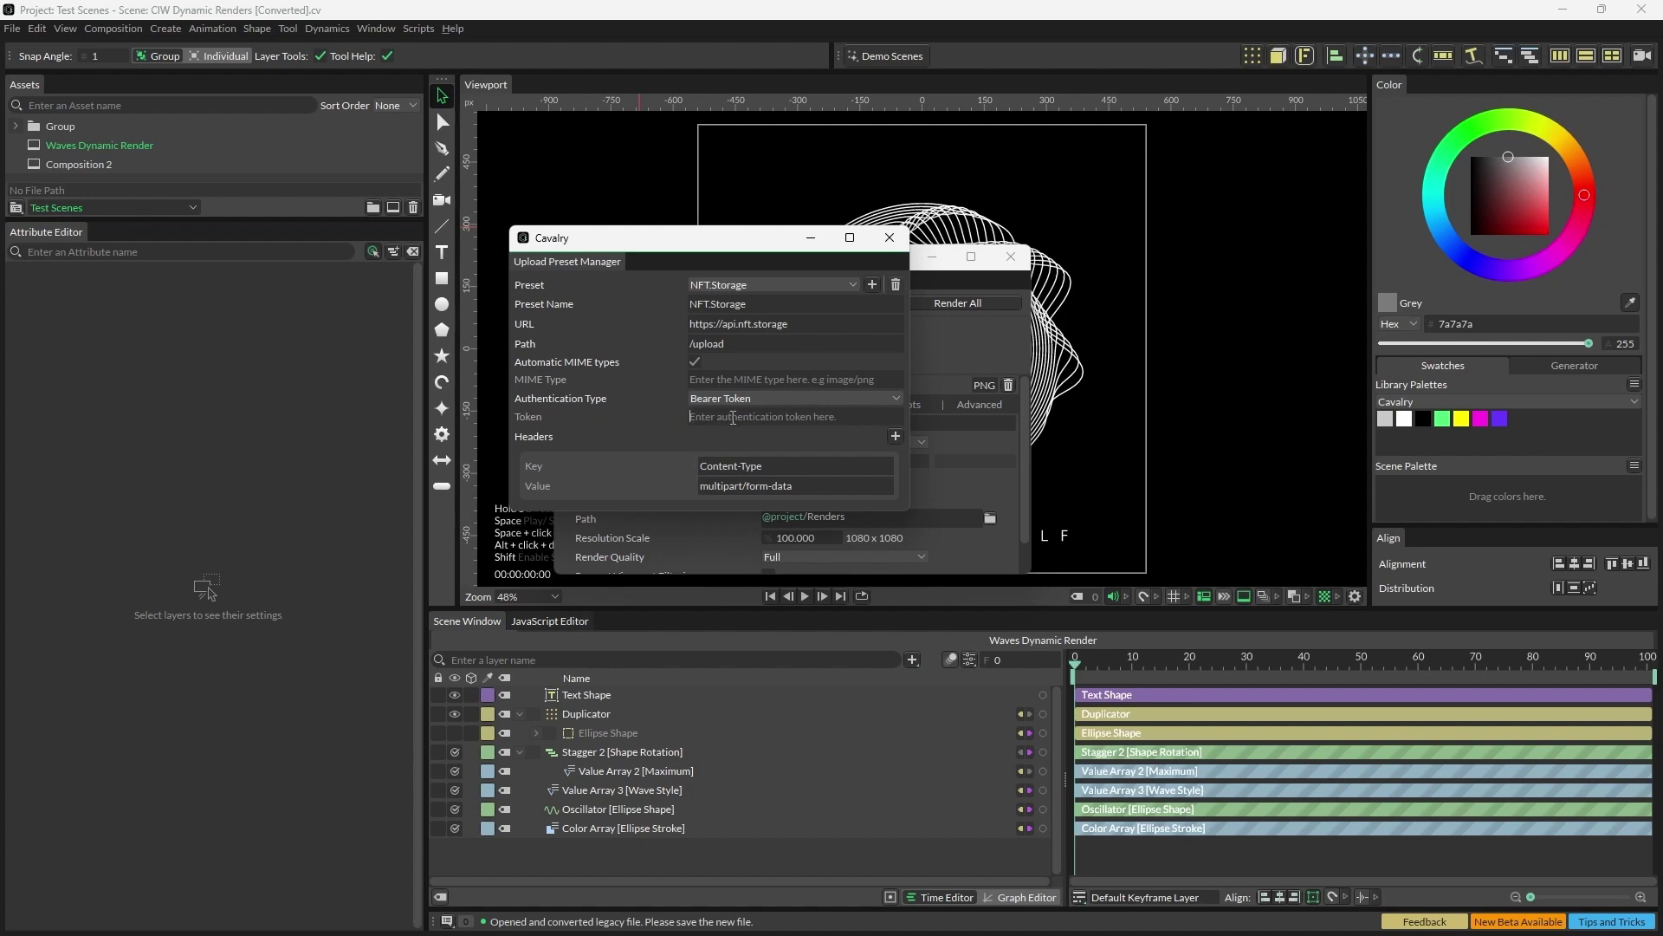
Paste the API token into the NFT.Storage preset and close the Upload Preset Manager
{"action": "key", "text": "ctrl+v"}
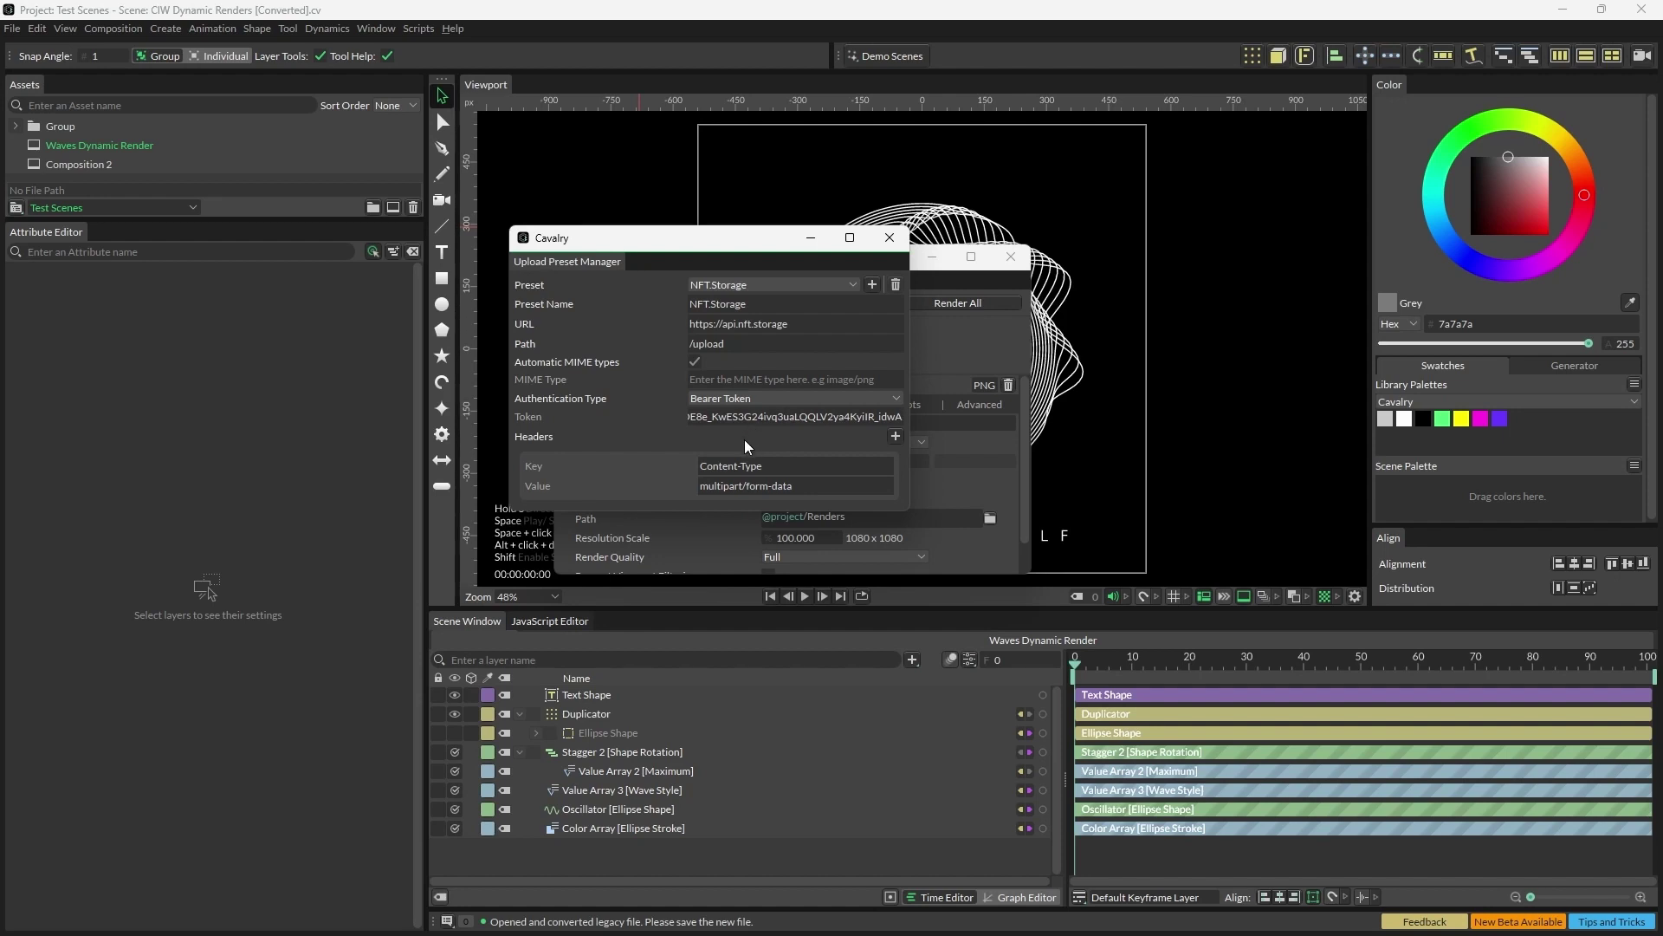
{"action": "left_click", "coordinate": [888, 238]}
Turn on Upload for the Waves Dynamic Render job using the NFT.Storage preset
{"action": "left_click", "coordinate": [768, 385]}
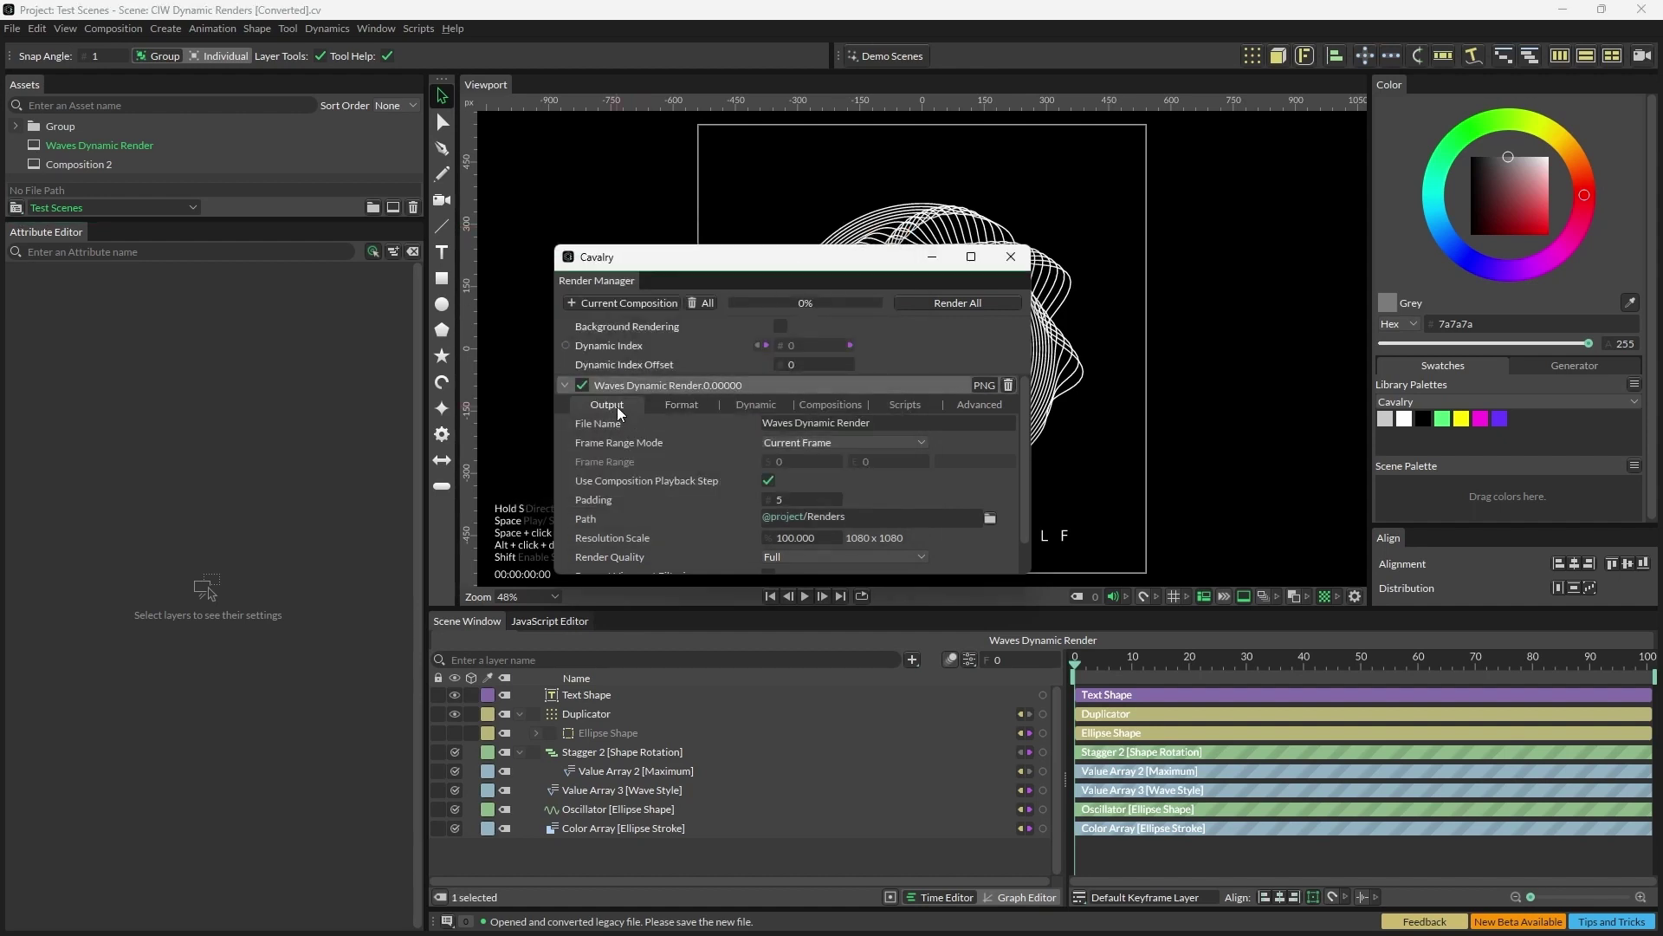
{"action": "left_click", "coordinate": [980, 409]}
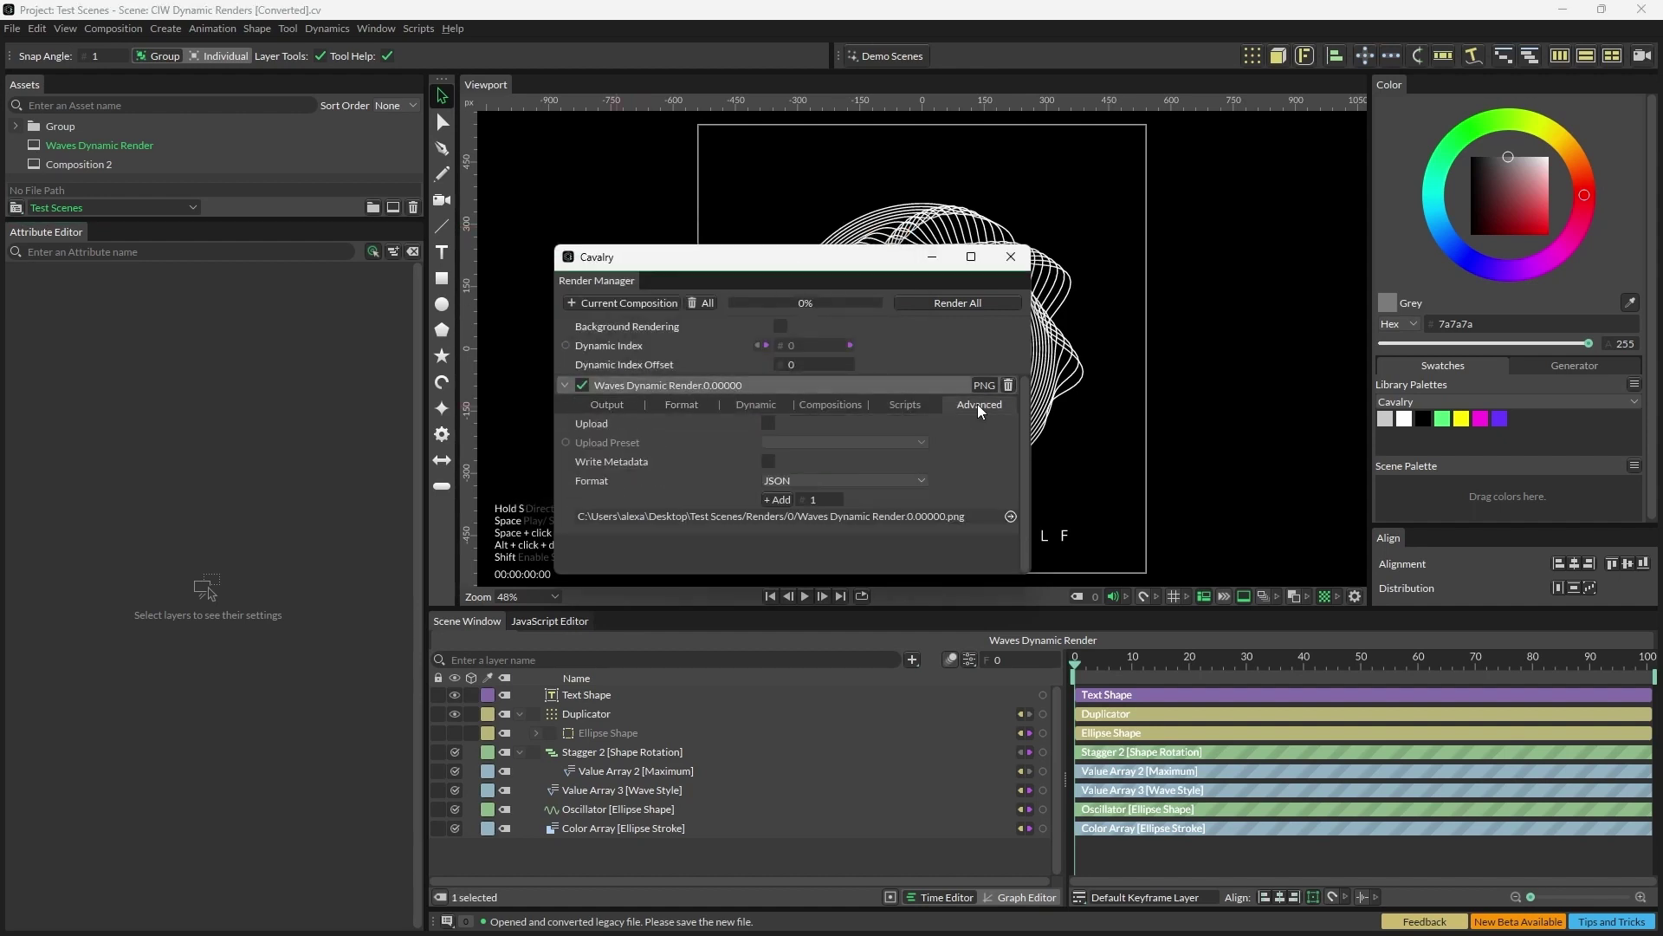
{"action": "left_click", "coordinate": [767, 423]}
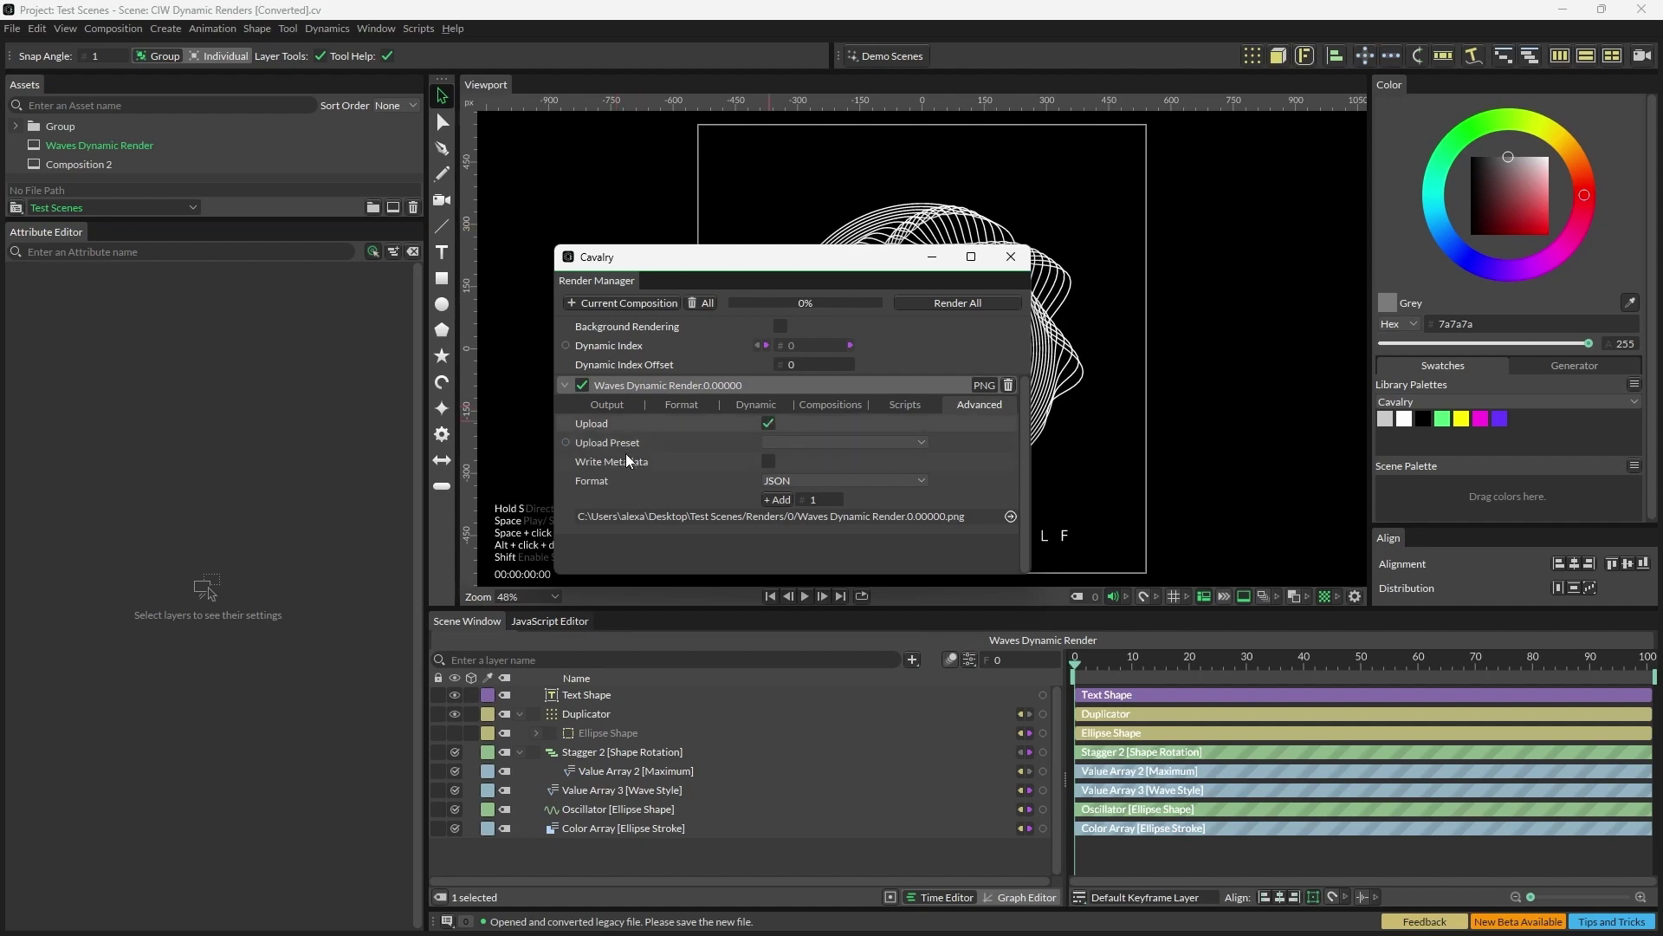
{"action": "left_click", "coordinate": [853, 446]}
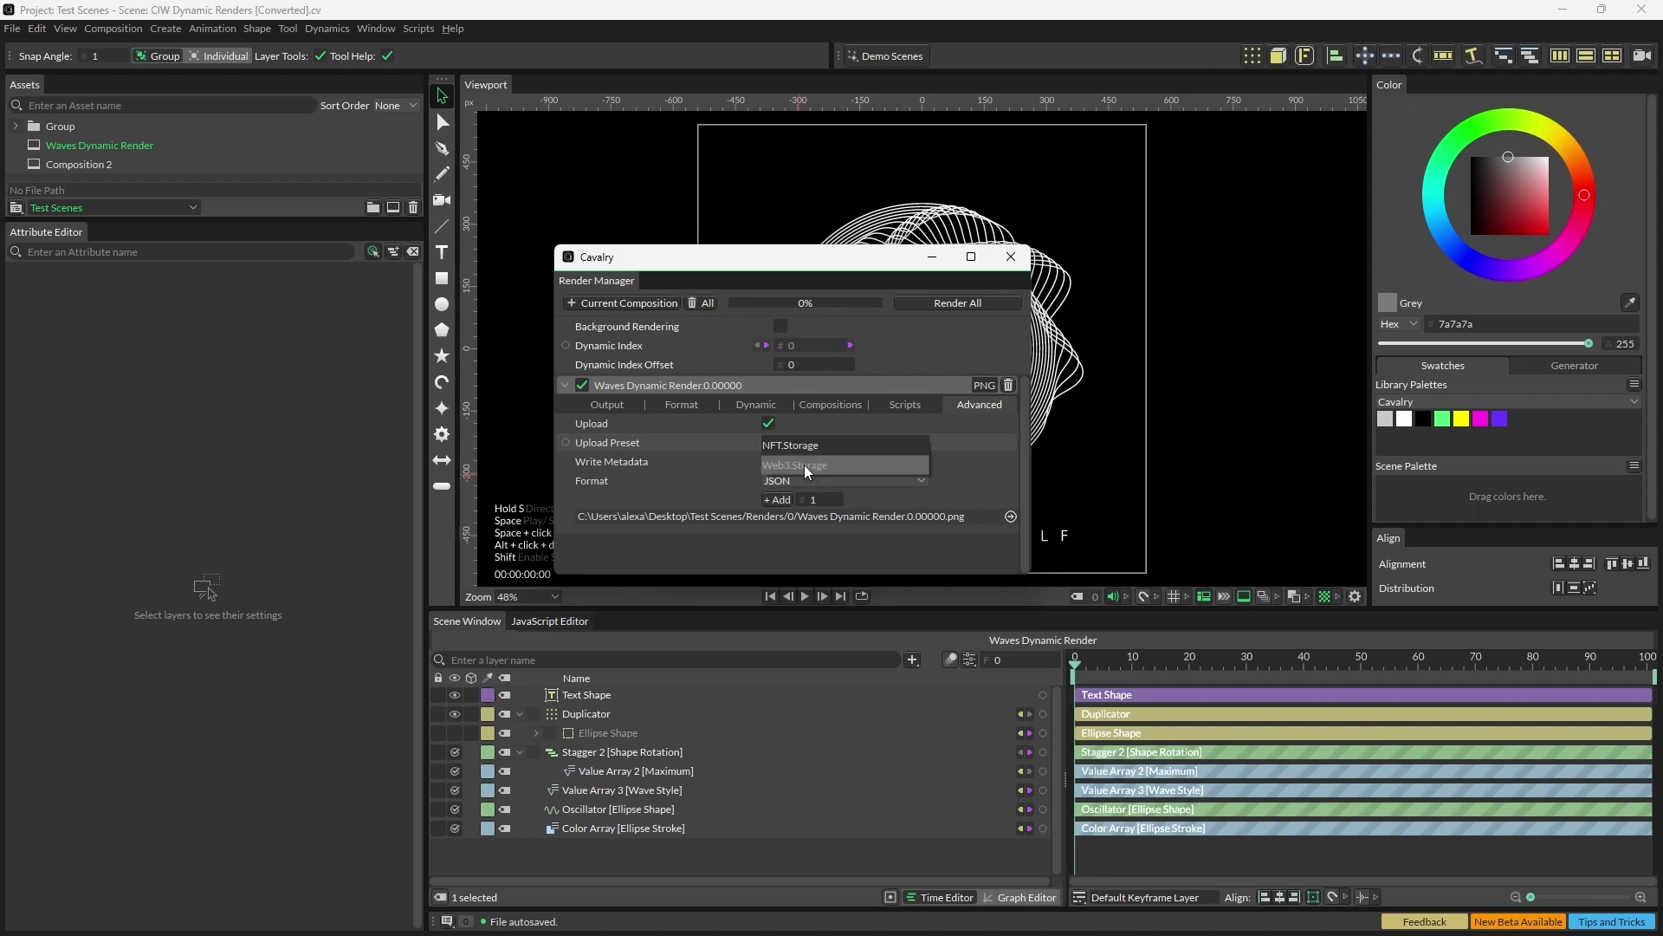
{"action": "left_click", "coordinate": [736, 452]}
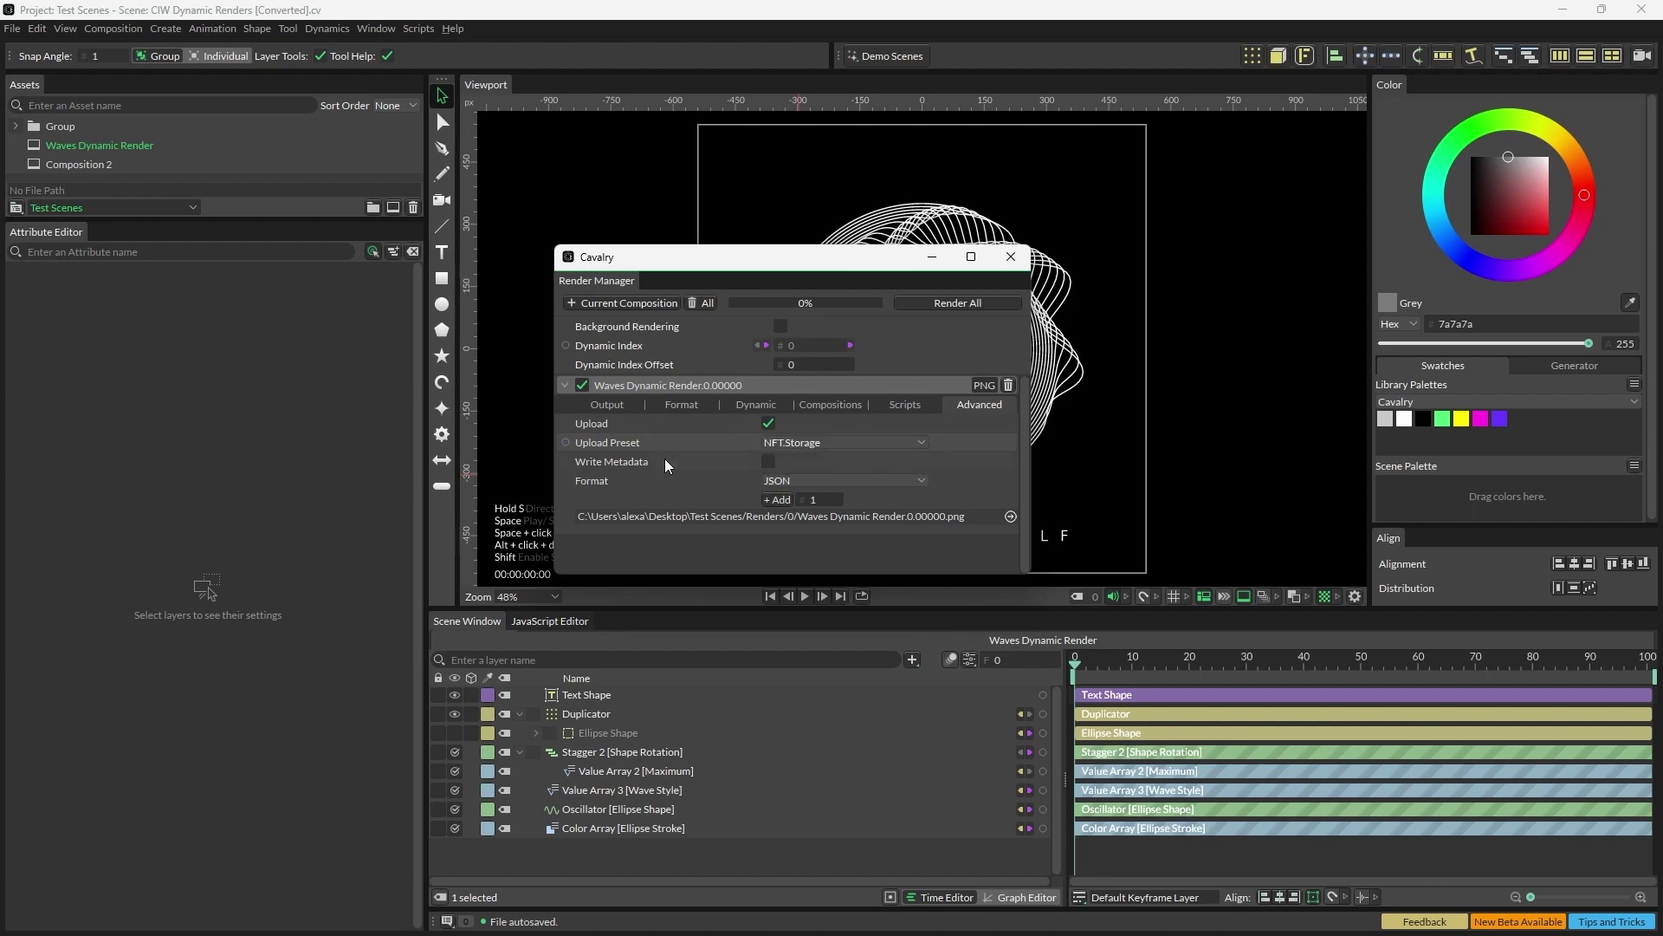
Keep the upload metadata format set to JSON
{"action": "left_click", "coordinate": [768, 461]}
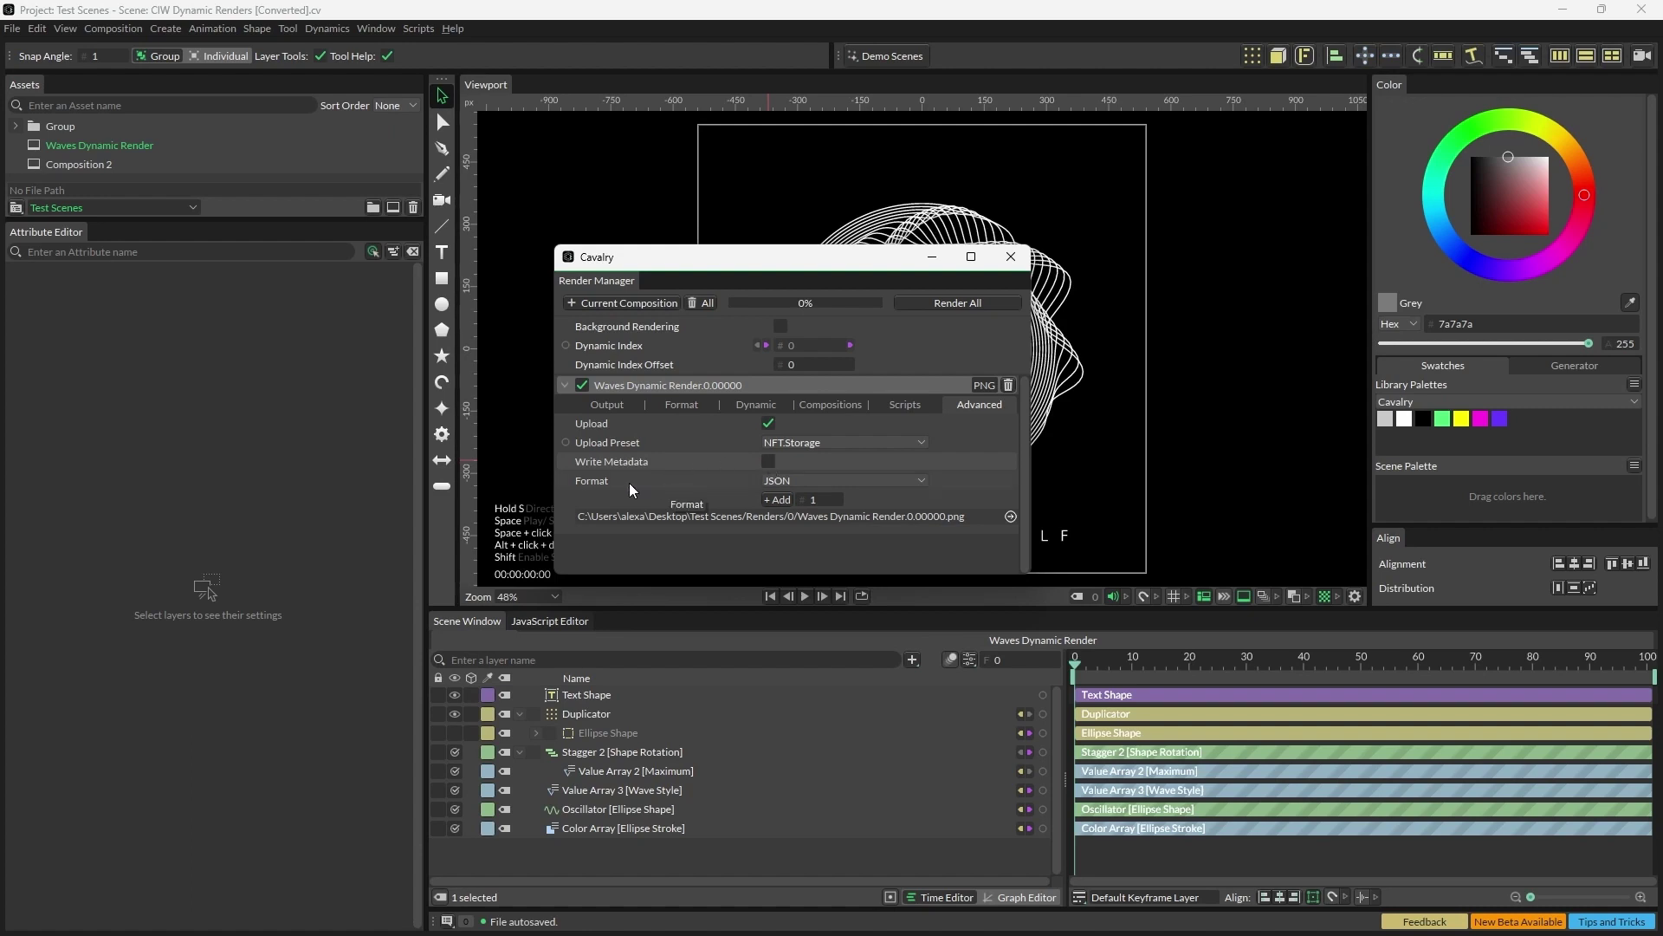
{"action": "left_click", "coordinate": [812, 481]}
{"action": "left_click", "coordinate": [812, 489]}
{"action": "left_click", "coordinate": [812, 482]}
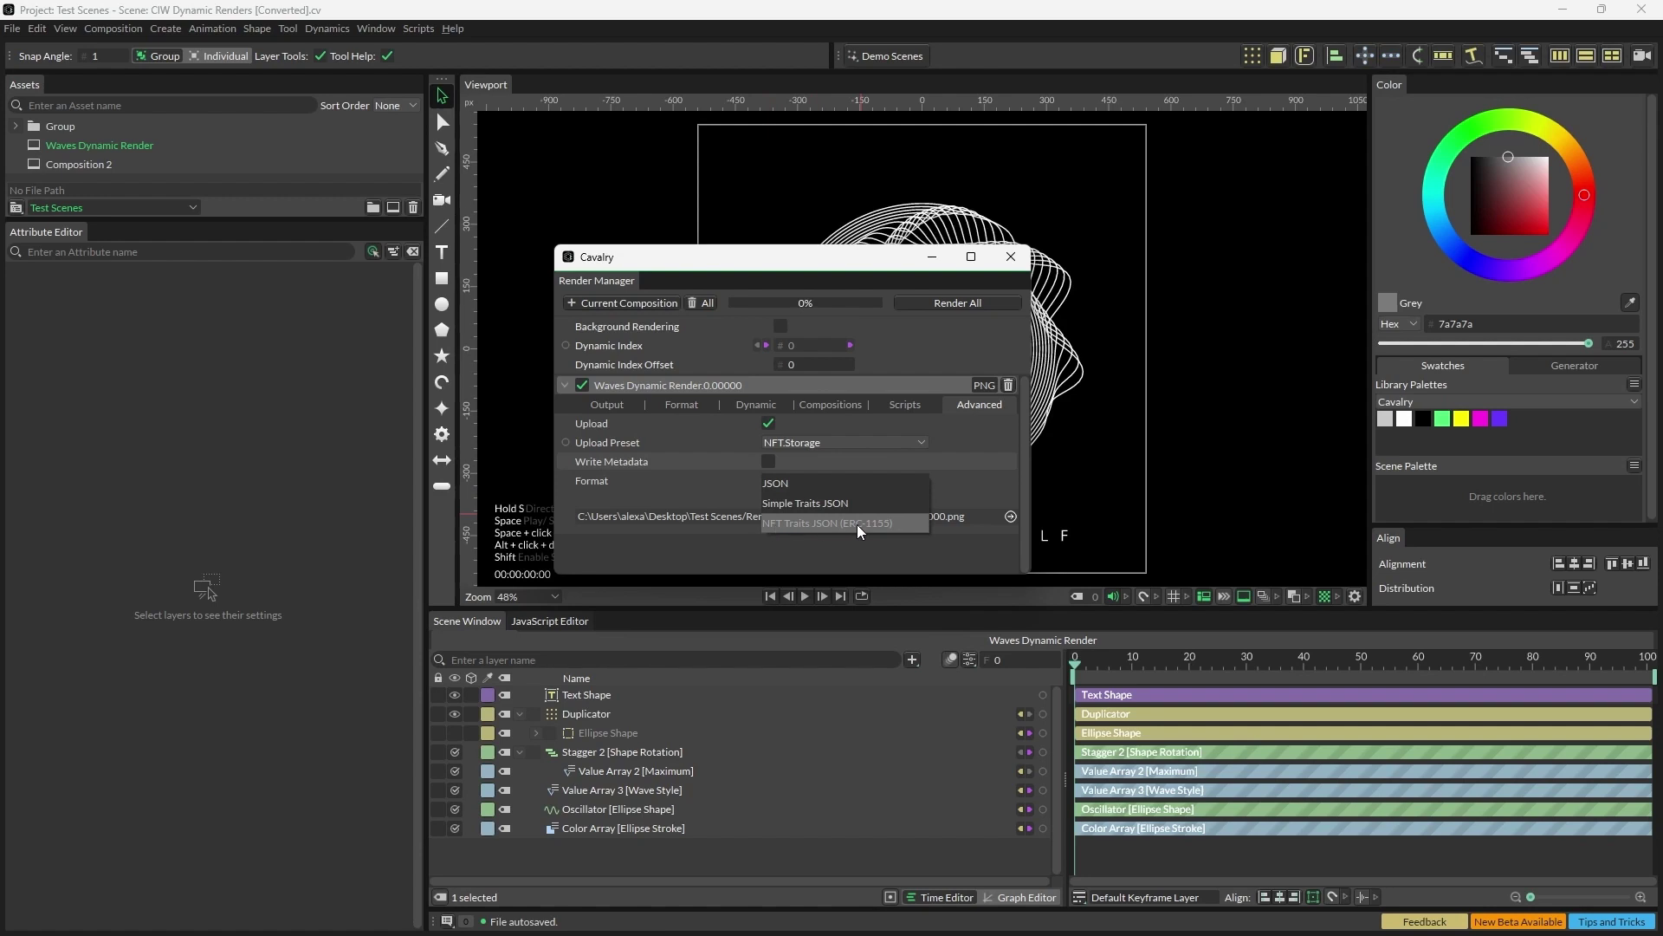
{"action": "left_click", "coordinate": [726, 485]}
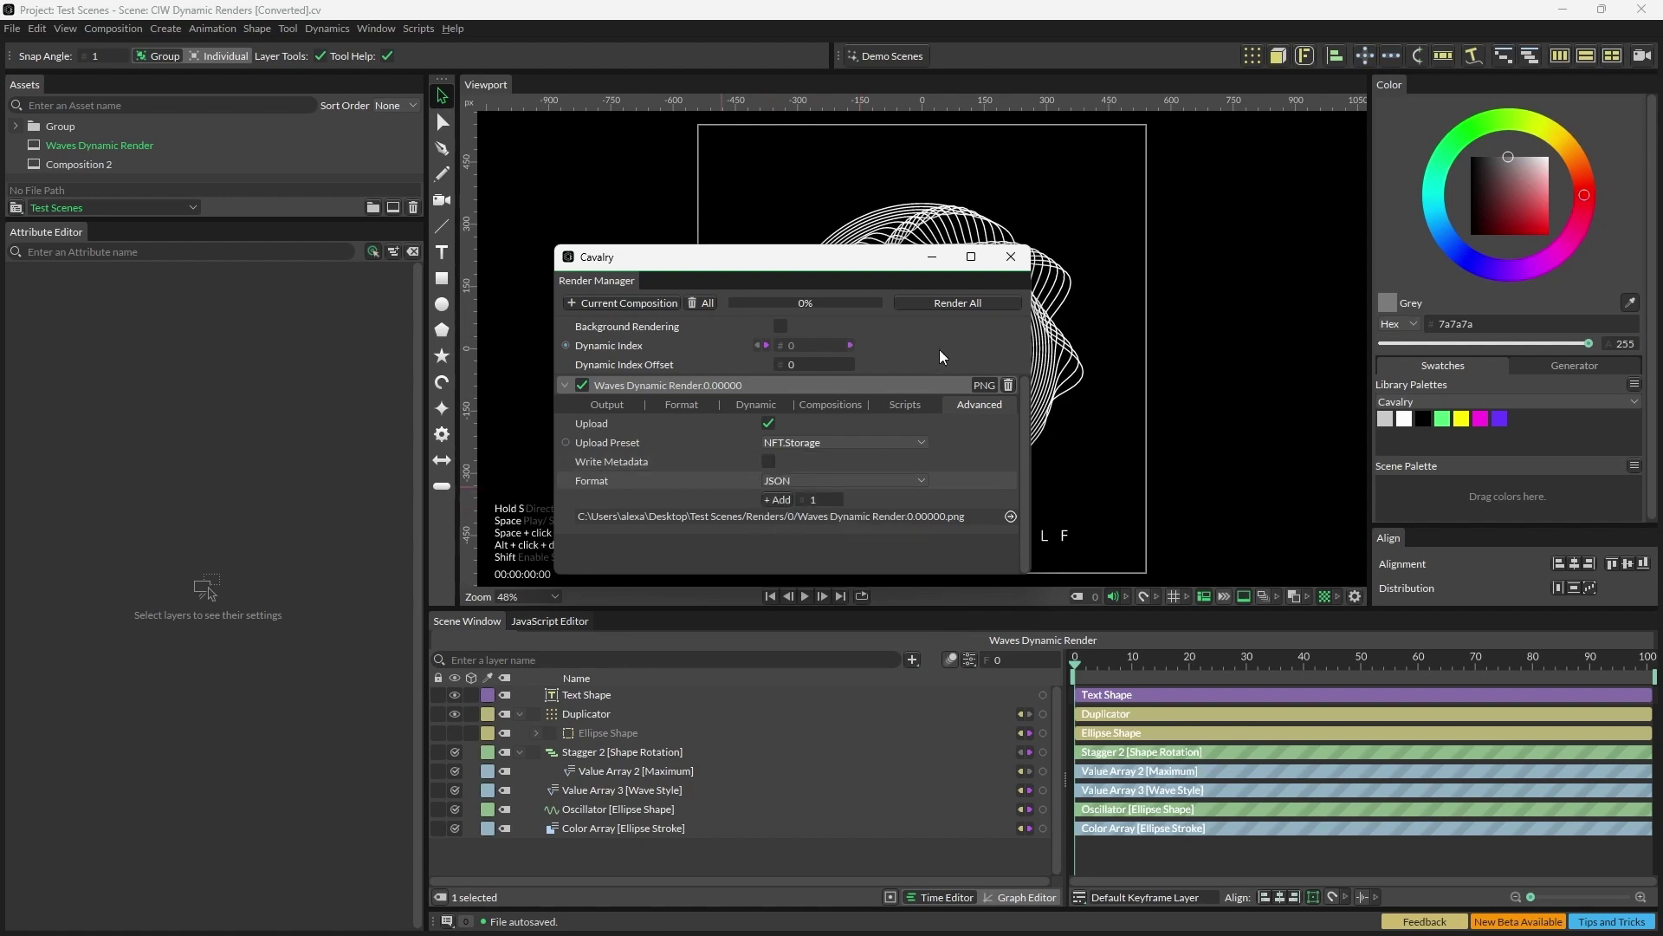
Render and upload the Waves Dynamic Render job, then bring up NFT.Storage's API Keys page in Chrome
{"action": "left_click", "coordinate": [957, 303]}
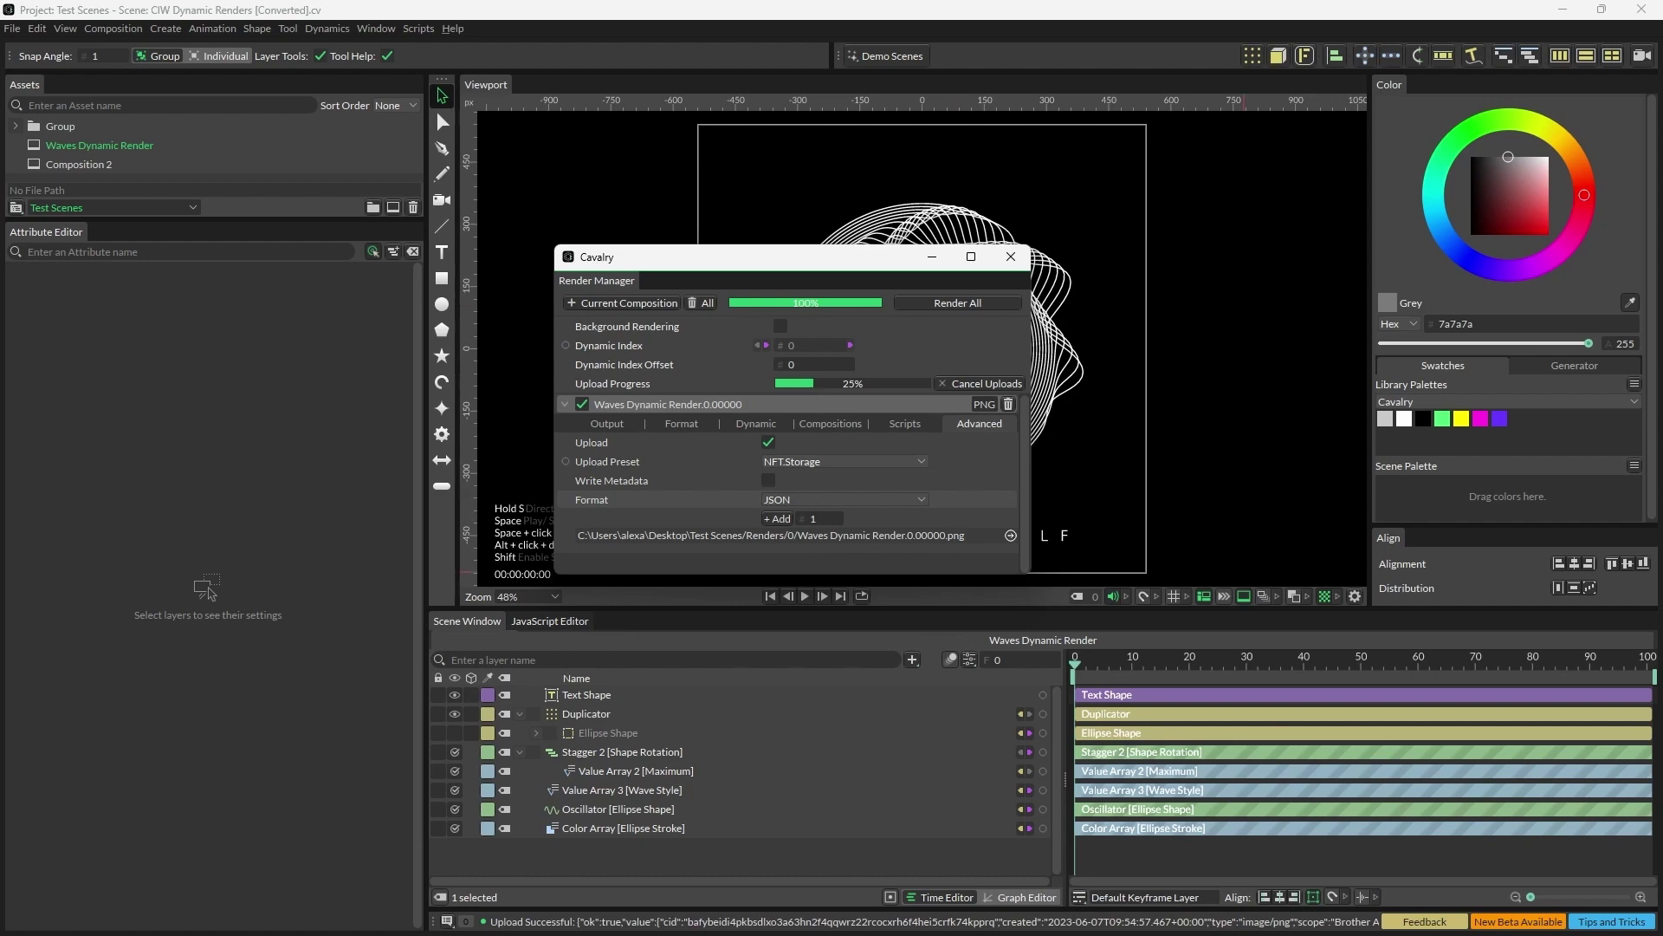
{"action": "key", "text": "alt+Tab"}
{"action": "left_click", "coordinate": [862, 179]}
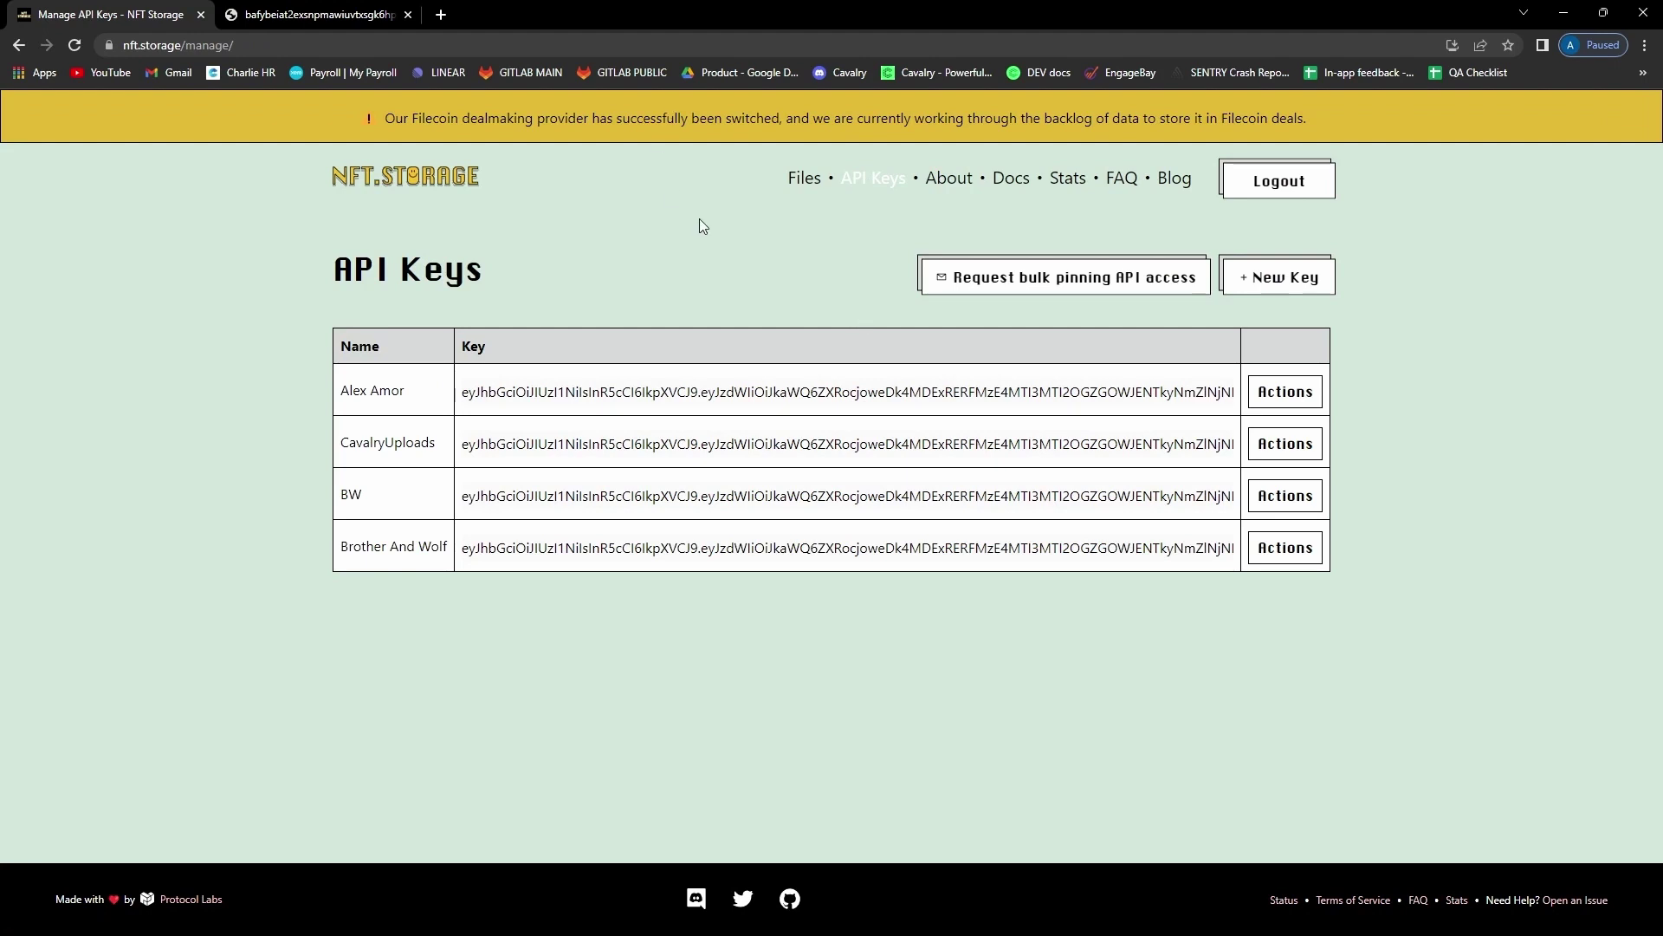
Open the newest and the 10:54 uploads from NFT.Storage's Files list in new tabs, then return to the first tab
{"action": "left_click", "coordinate": [802, 180]}
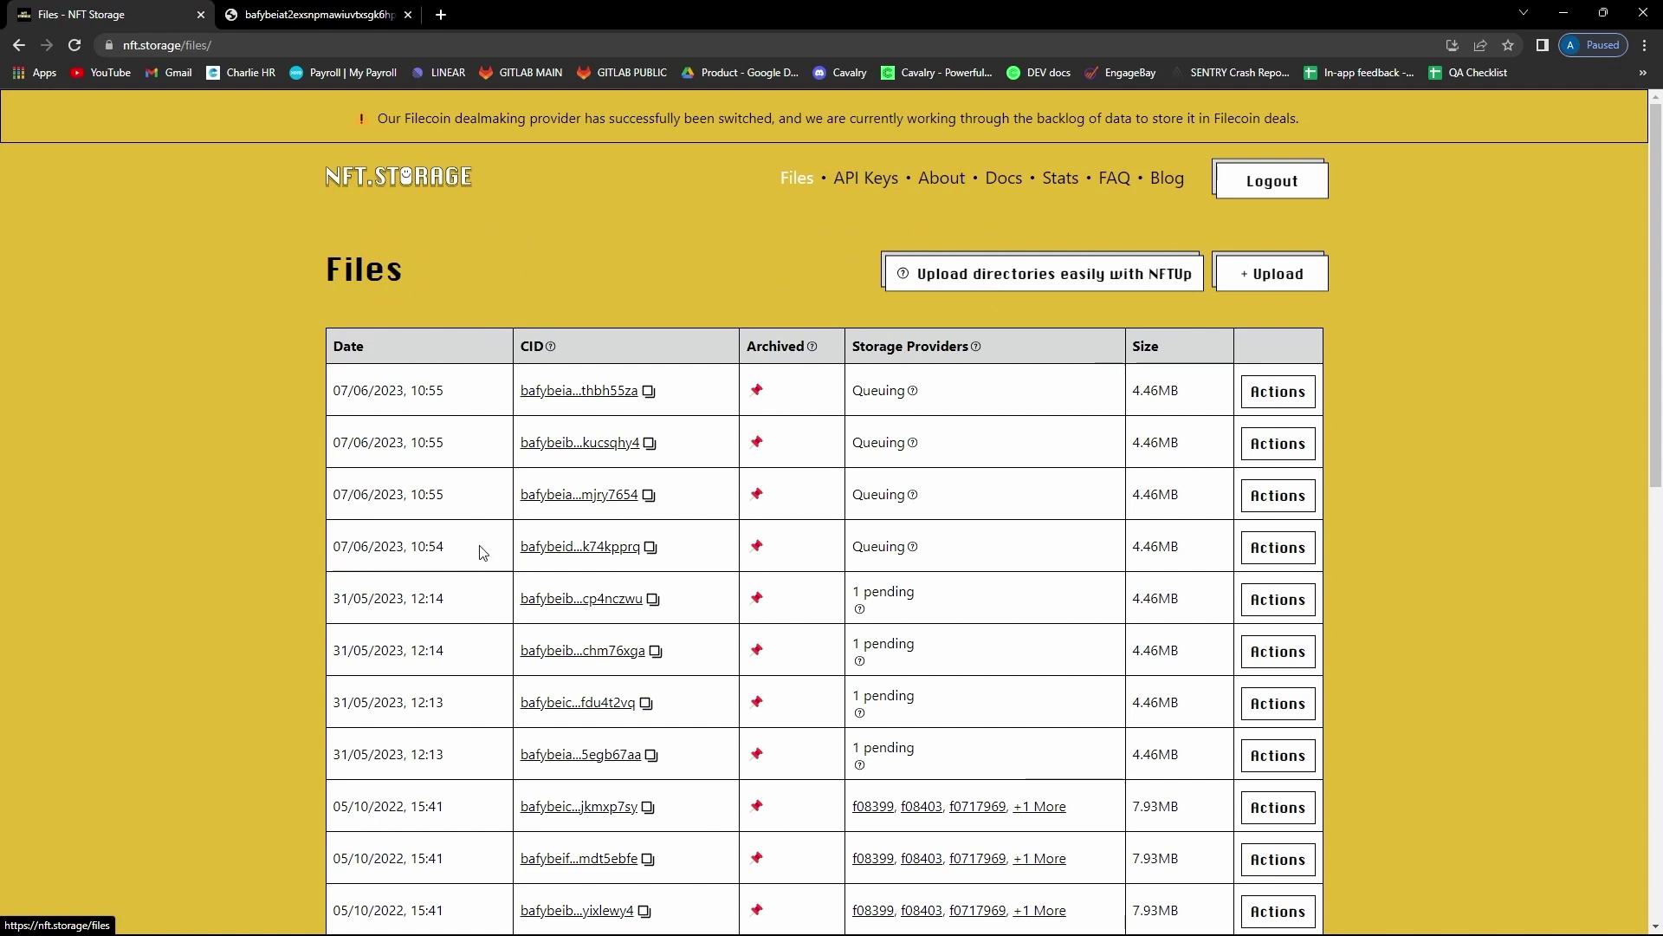
{"action": "left_click", "coordinate": [630, 390]}
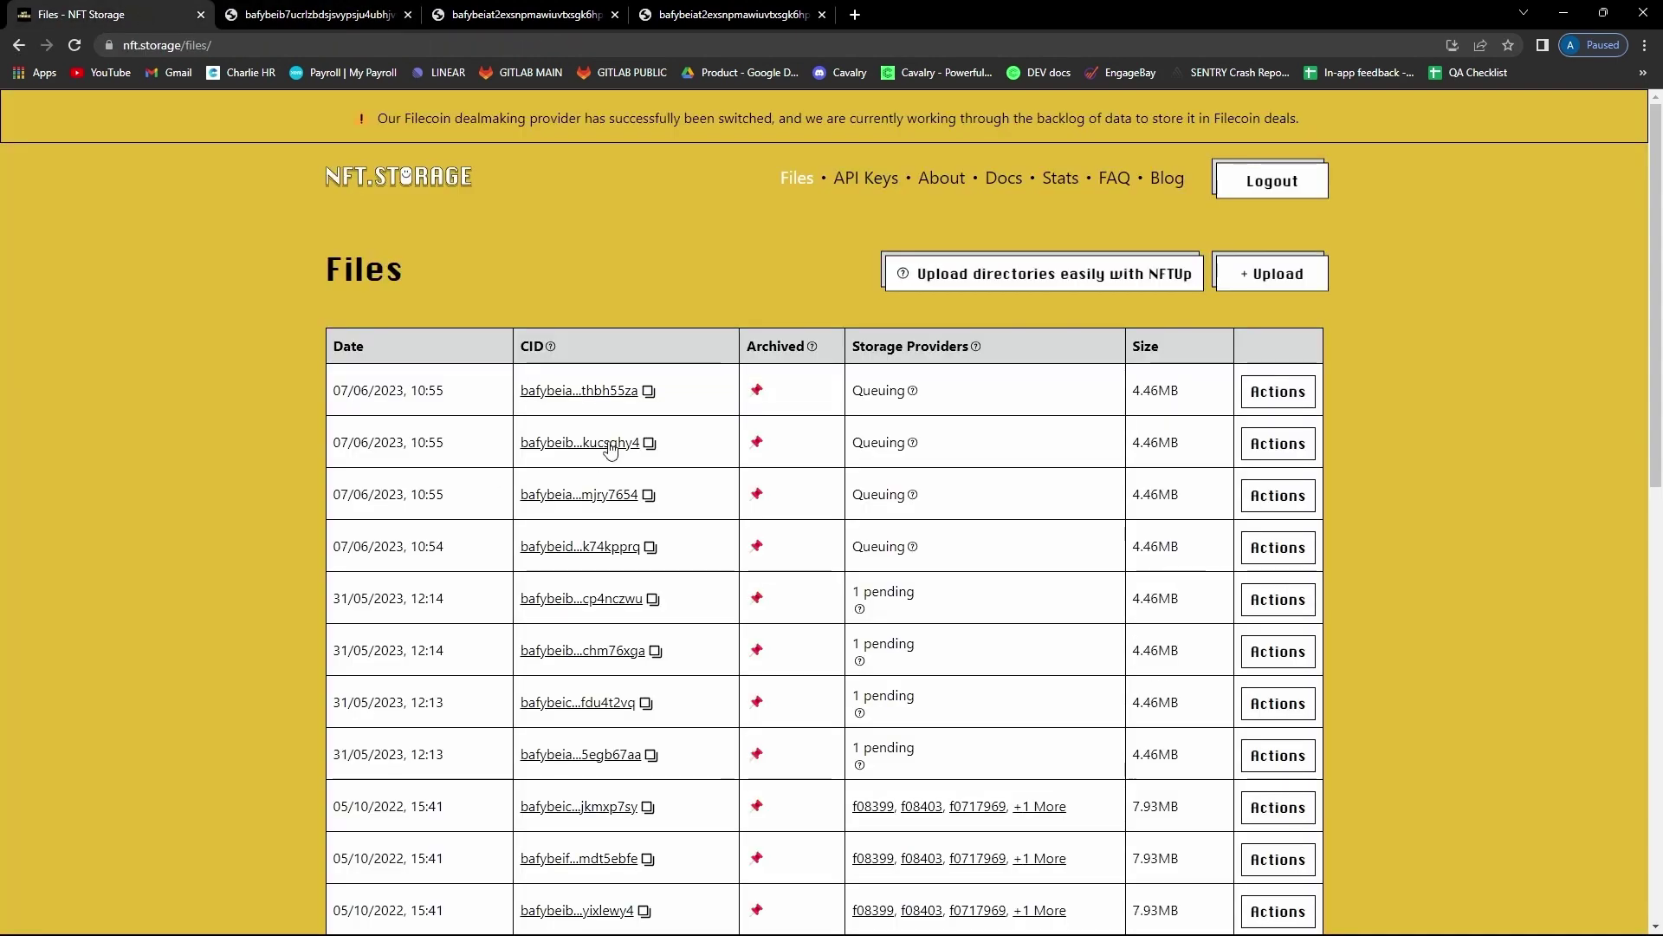
{"action": "left_click", "coordinate": [598, 548]}
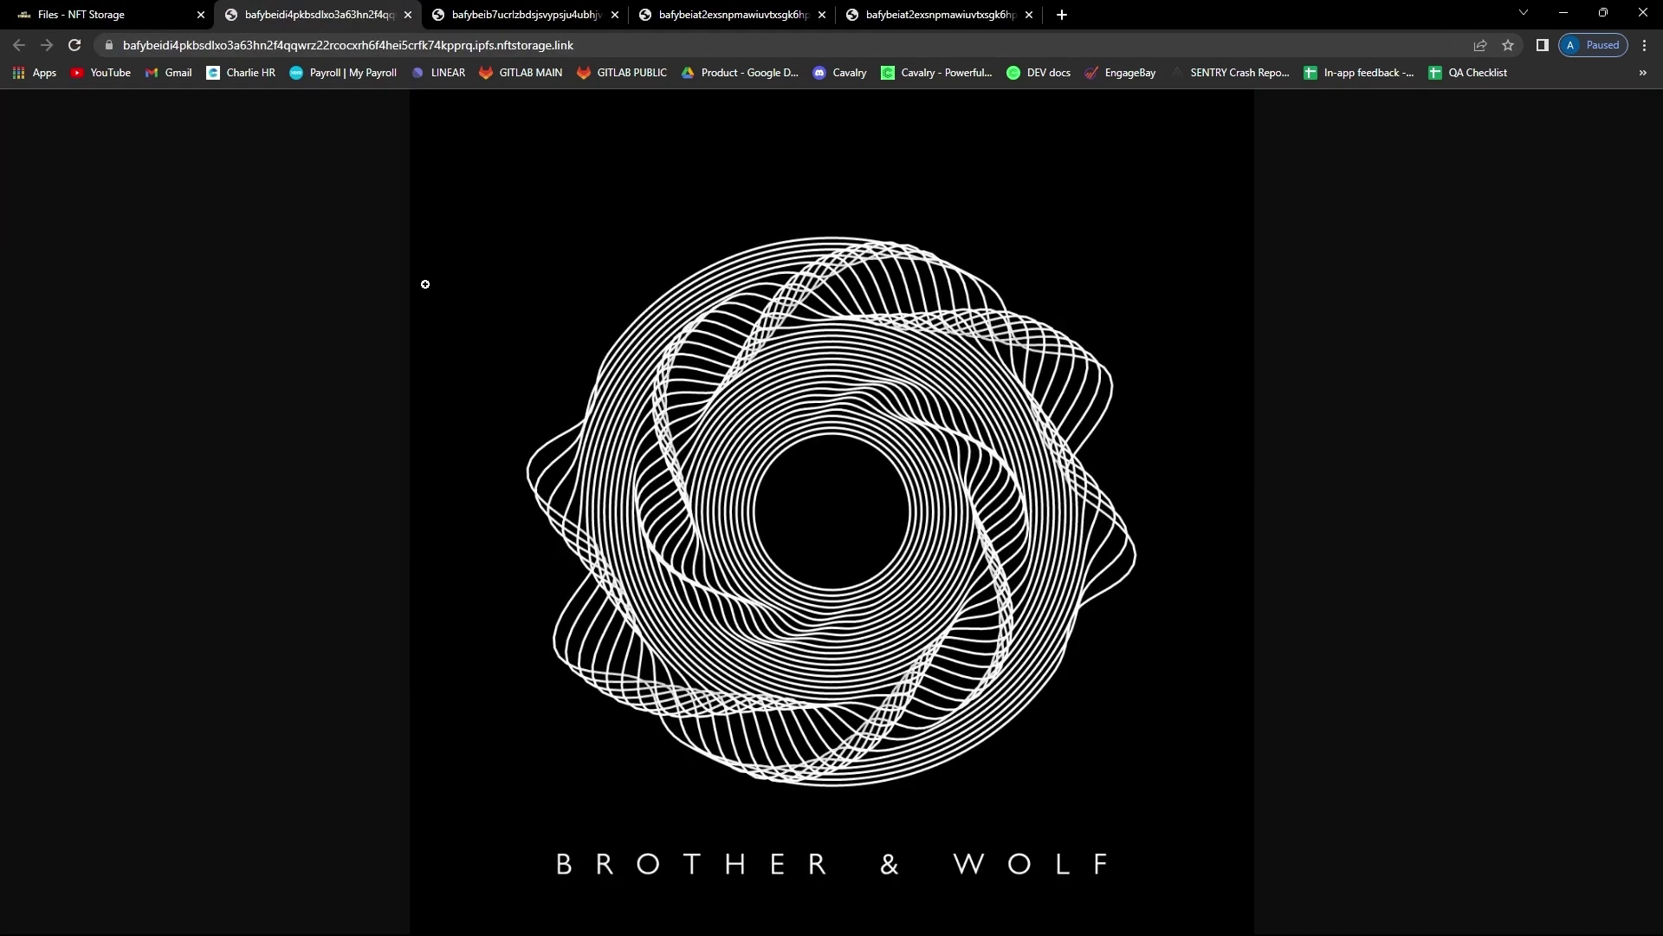
{"action": "left_click", "coordinate": [137, 26]}
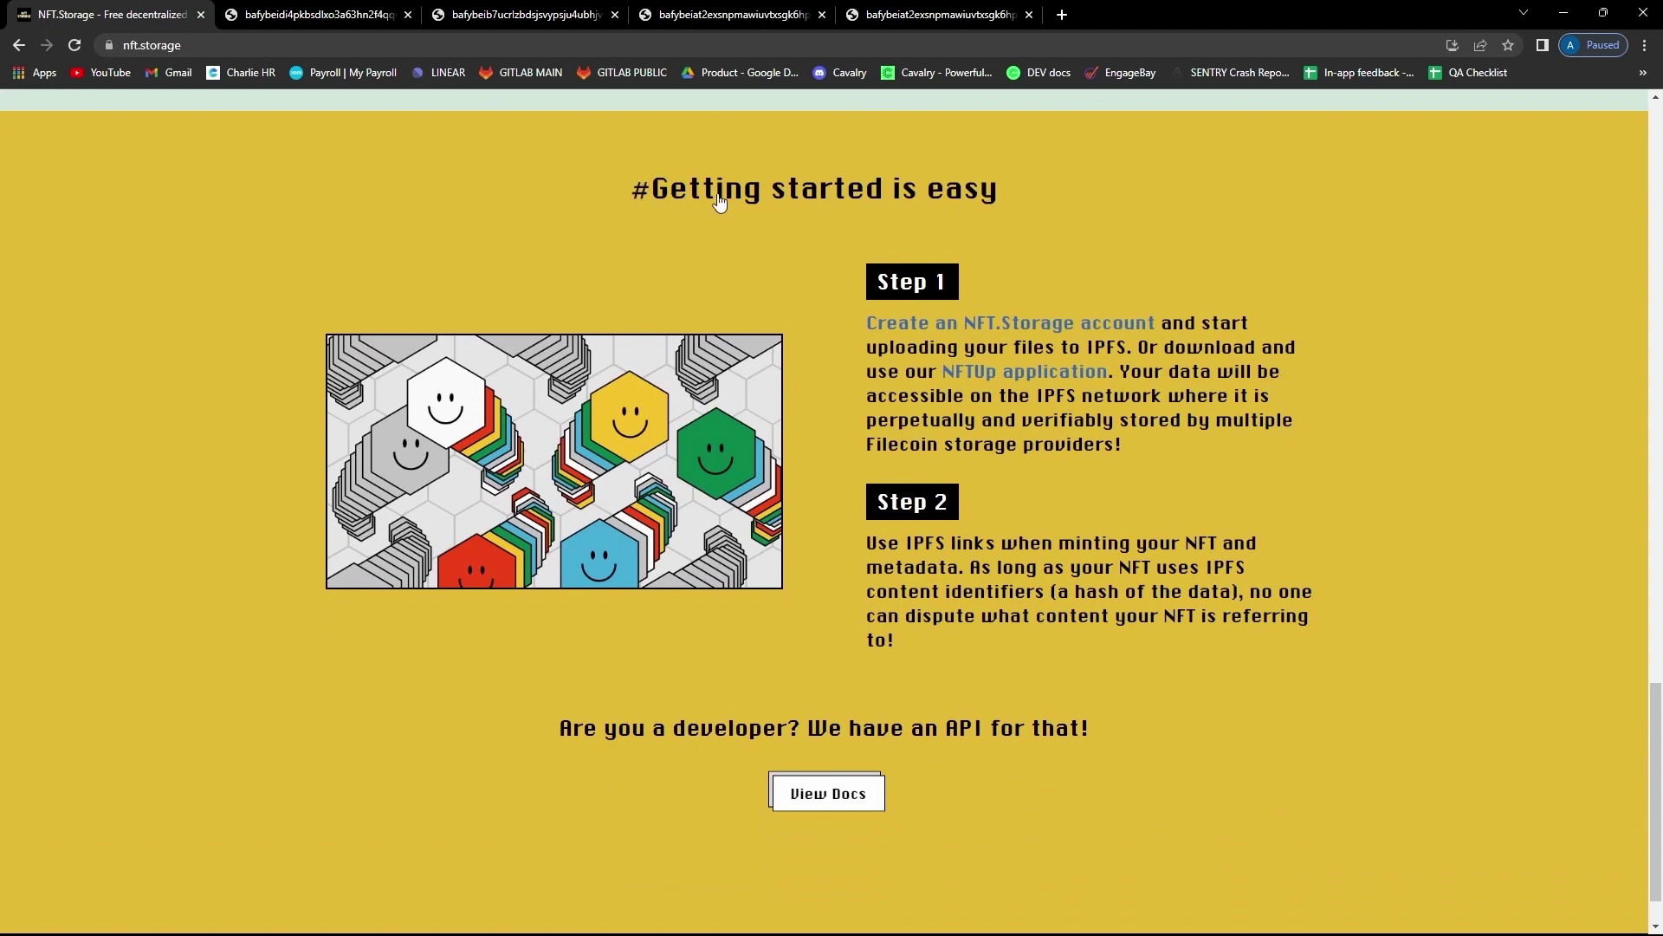